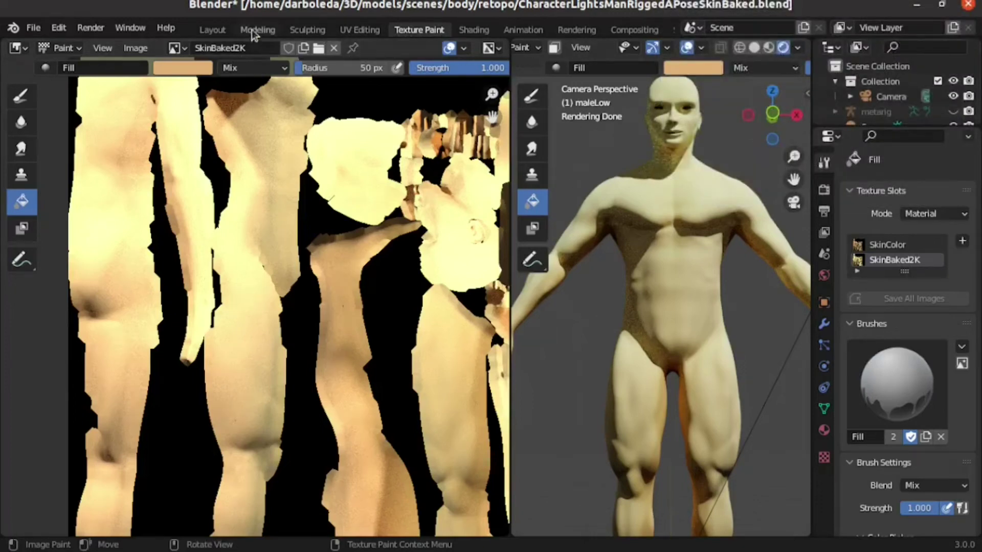
Step: View the baked-skin character from the front in Layout with the wireframe overlay enabled
left_click(204, 29)
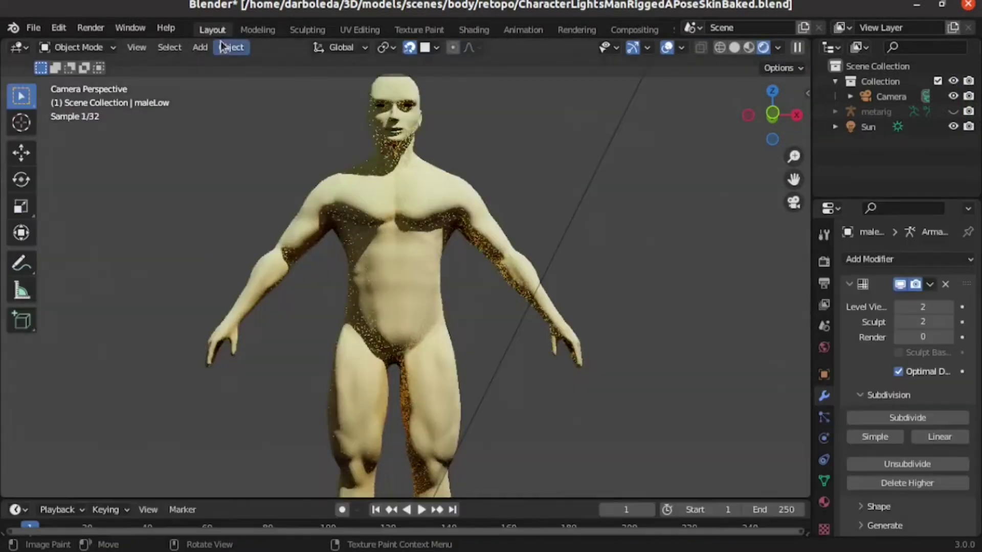
key("KP_1")
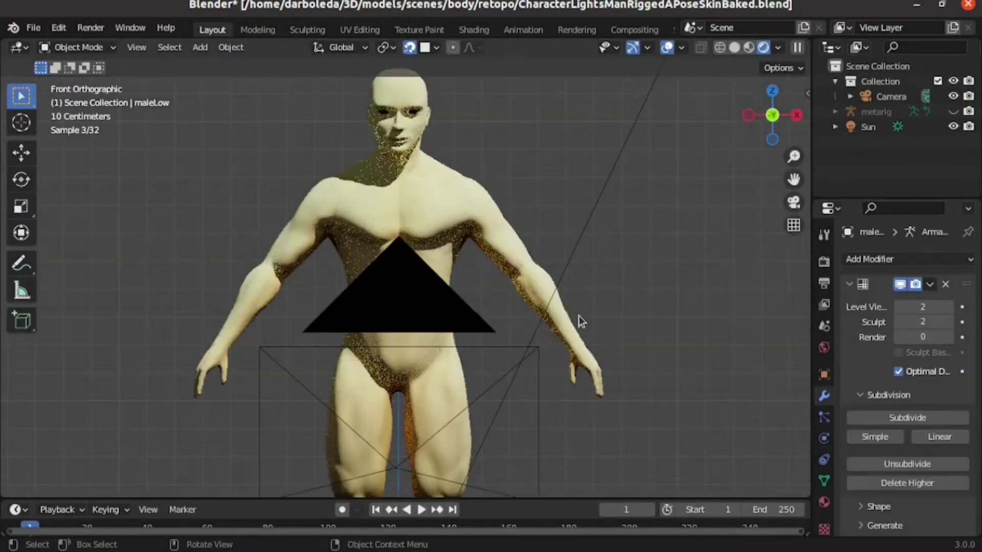
middle_click_drag(579, 316, 578, 315)
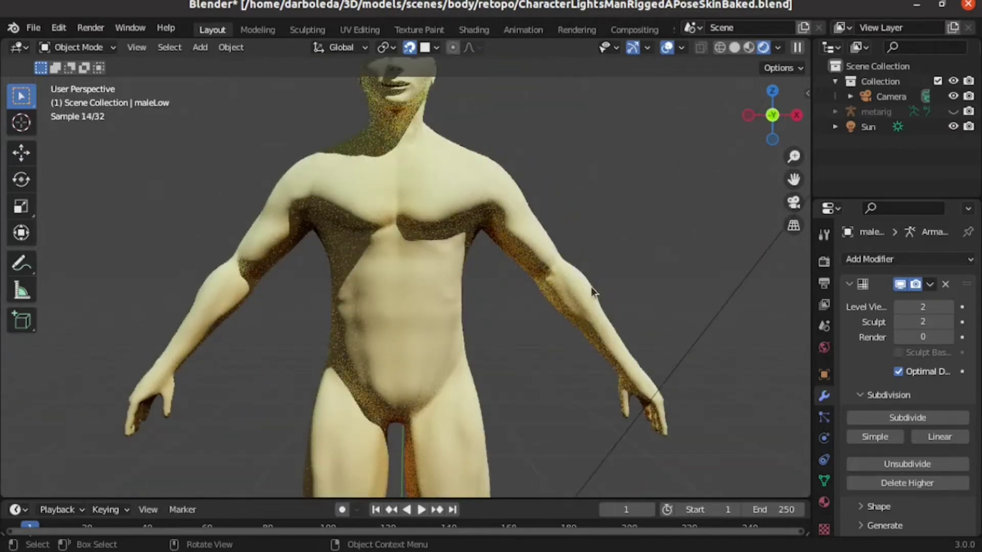
scroll(591, 287, "down", 1)
left_click(683, 47)
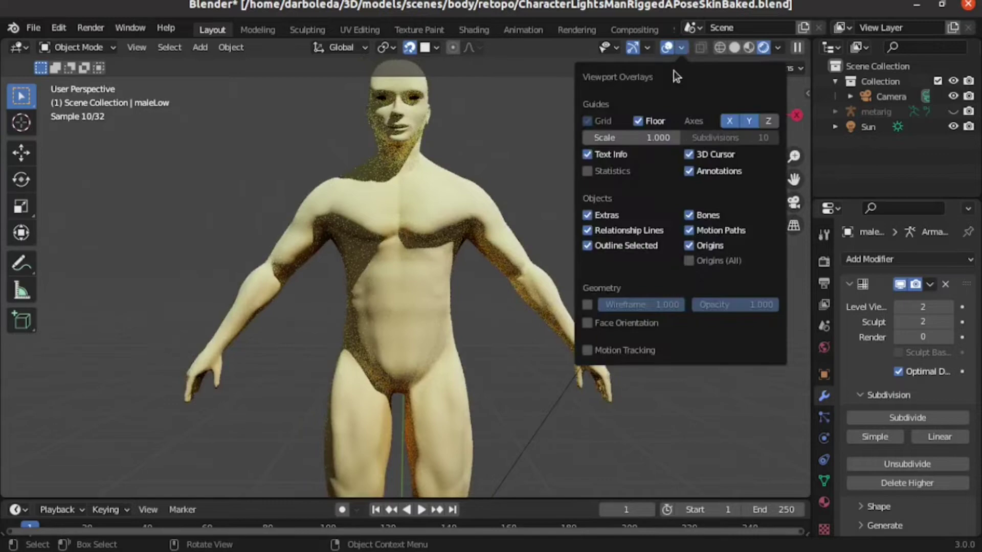
left_click(588, 301)
middle_click_drag(543, 276, 451, 264)
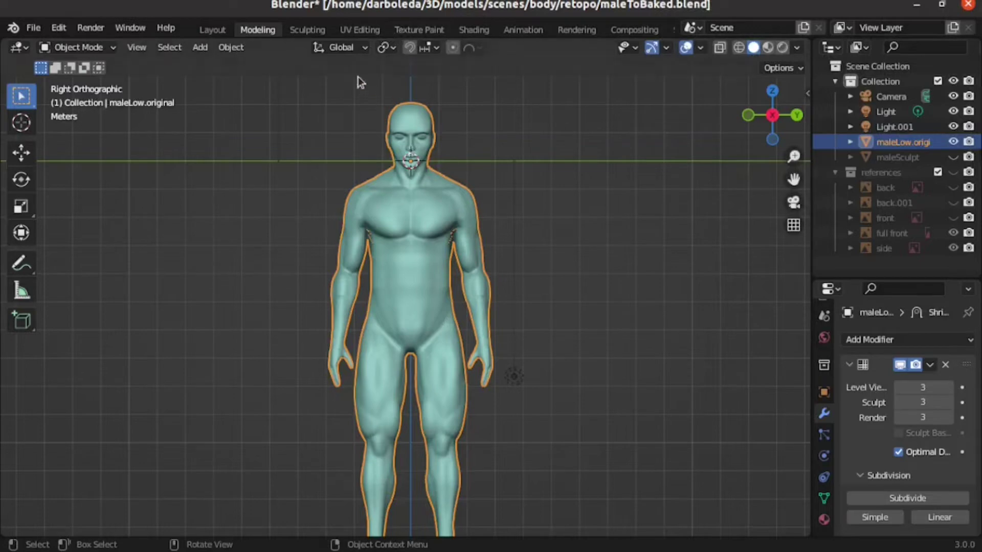
Step: Add an Image Texture node and link its Color to the Principled BSDF Base Color
left_click(475, 30)
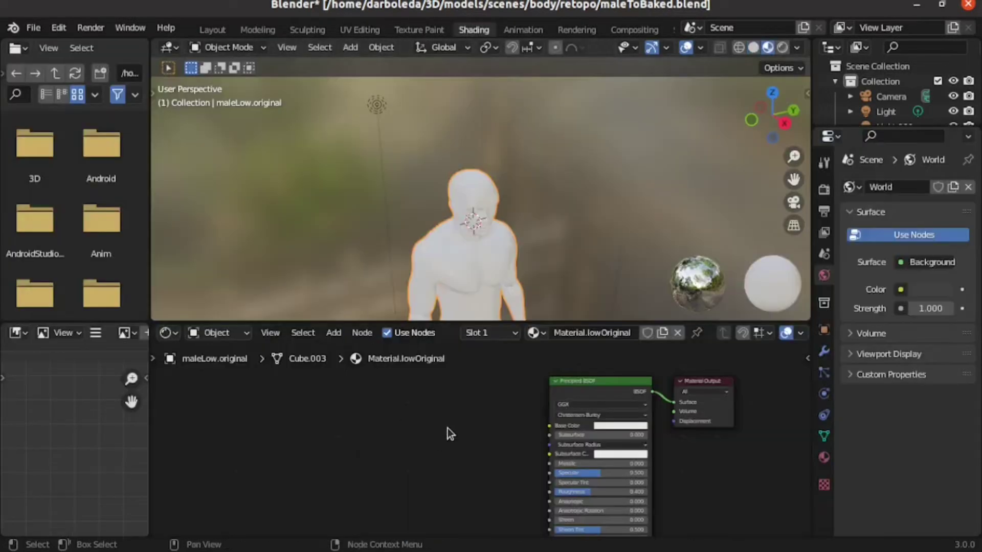
key("shift+a")
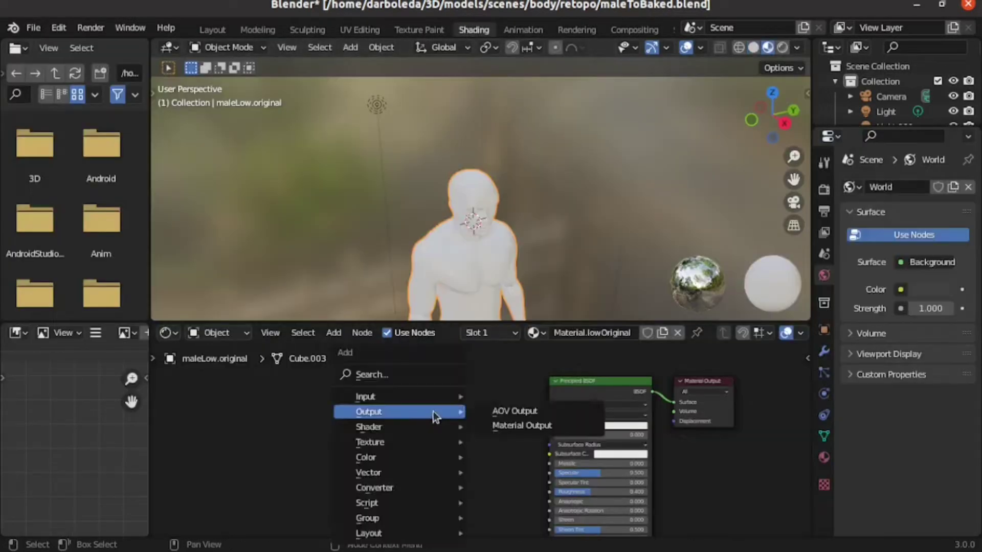
left_click(412, 376)
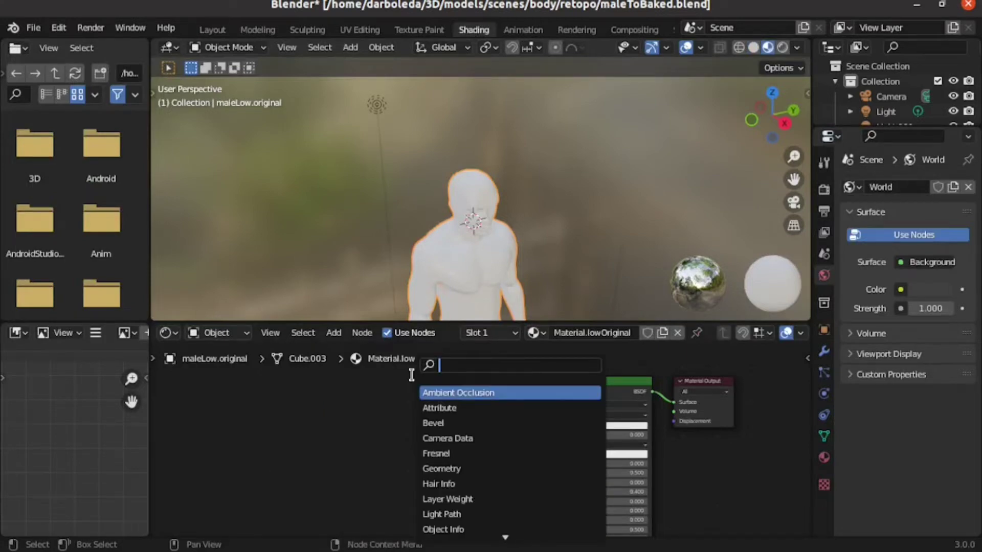
type("ima")
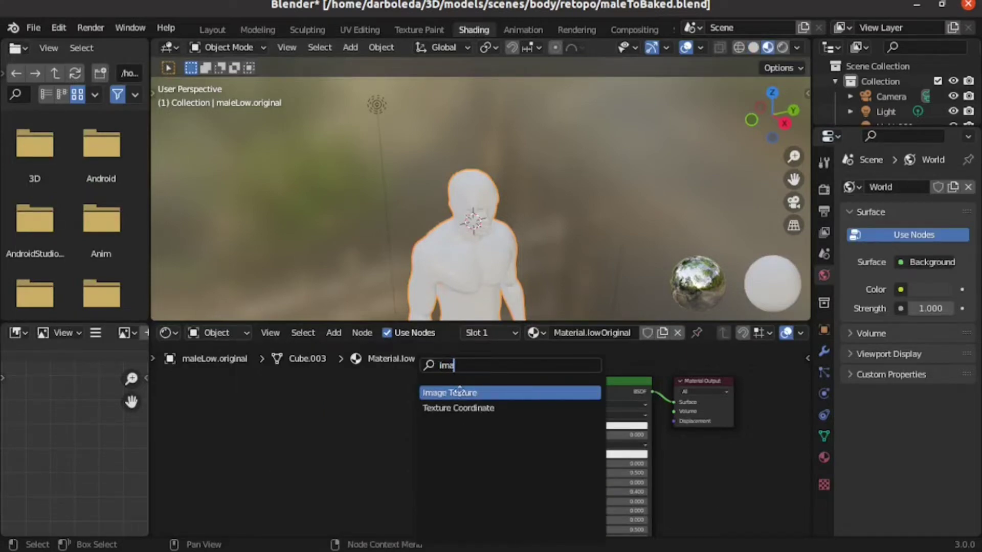
left_click(458, 392)
left_click(435, 427)
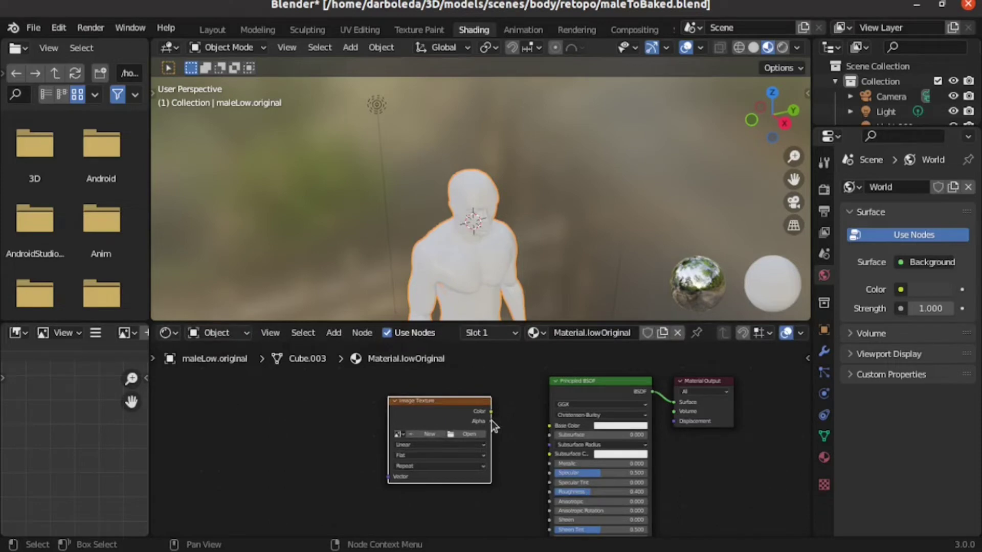
left_click_drag(491, 411, 548, 425)
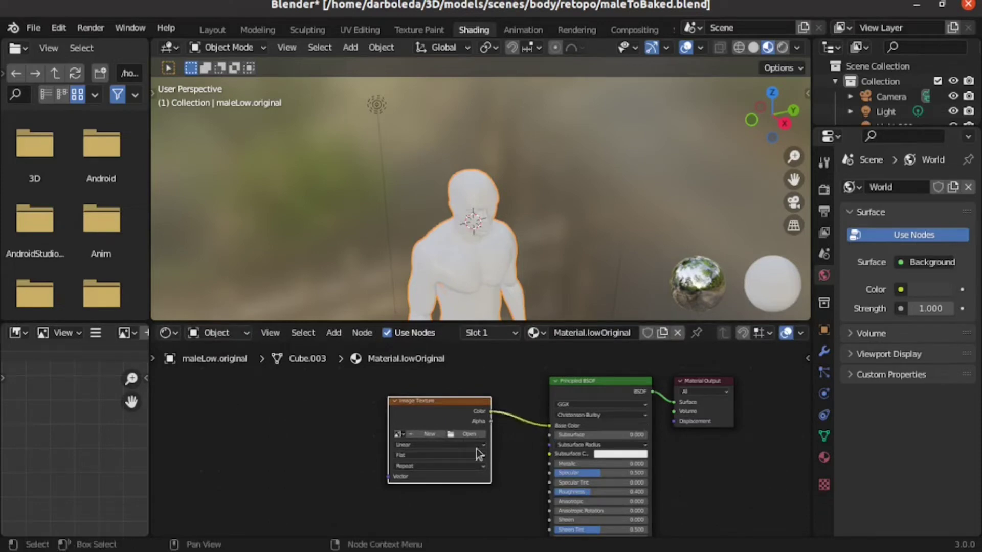
Step: Create a new 2048×2048 image named SkinNormal for the texture node
left_click(421, 433)
left_click(447, 396)
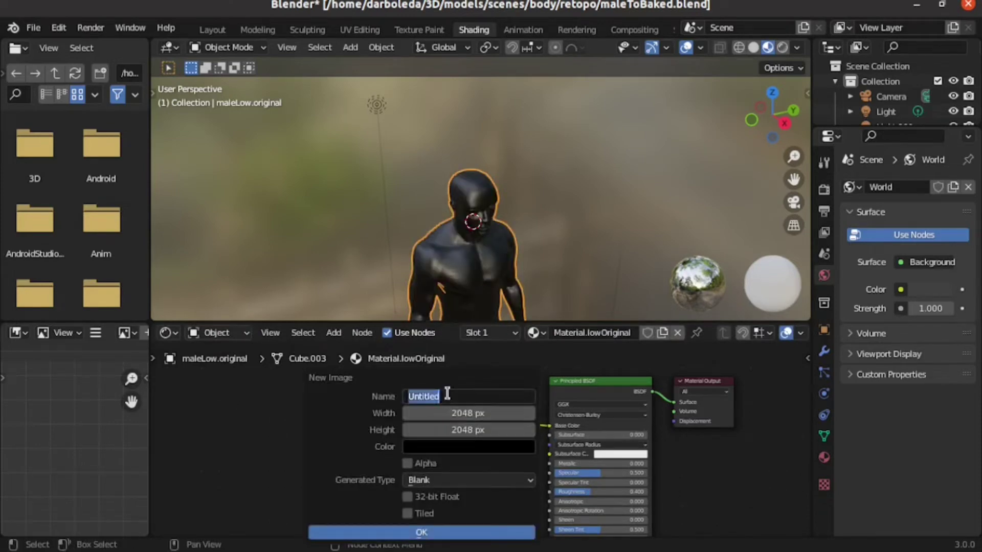
type("Skin")
type("Nor")
type("mal")
left_click(436, 530)
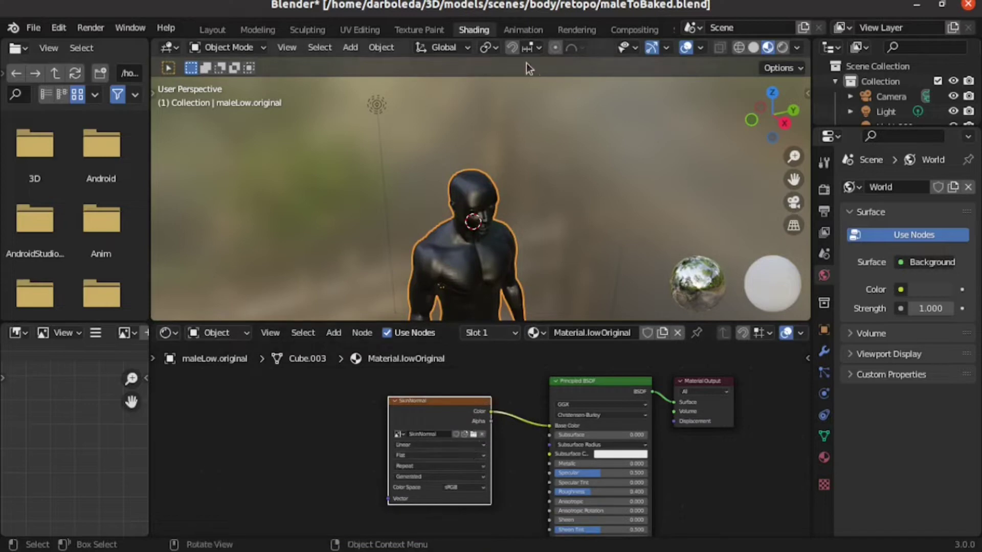
left_click(367, 29)
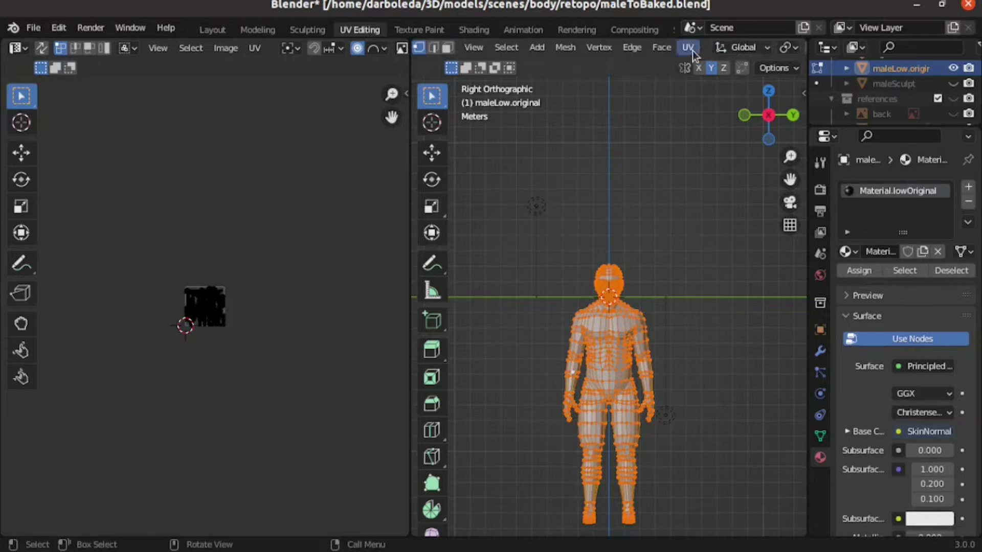
Step: Smart UV Project the maleLow.original mesh and zoom the UV editor onto the islands
left_click(693, 51)
left_click(725, 89)
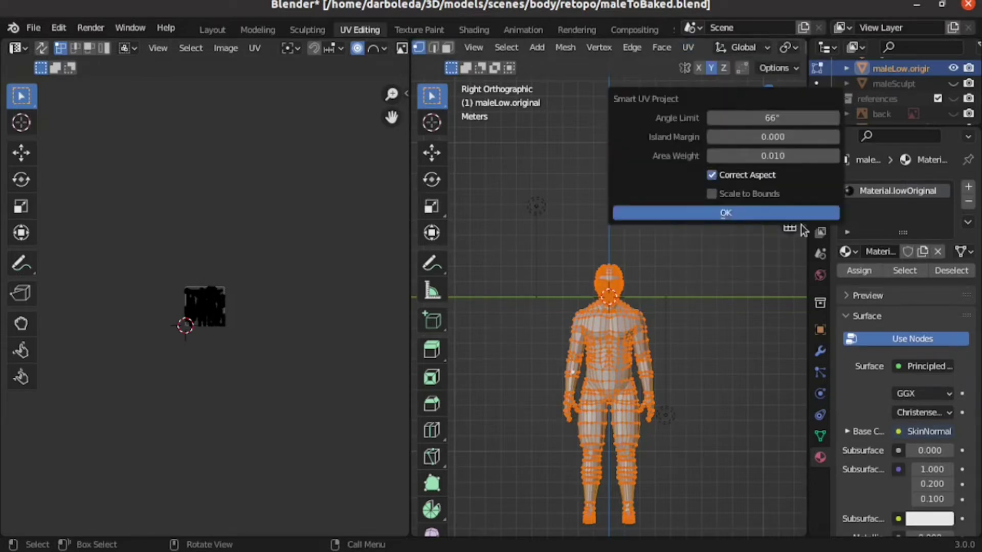
left_click(754, 215)
scroll(179, 302, "up", 2)
scroll(179, 302, "up", 8)
scroll(179, 302, "down", 2)
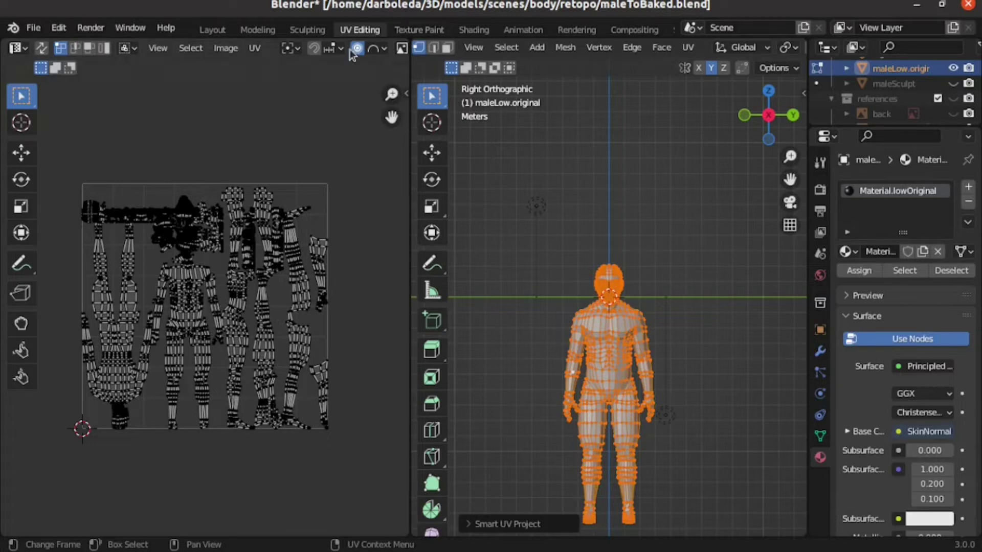
Step: Fill the SkinNormal texture with a pale skin tone using the Texture Paint Fill brush
left_click(418, 30)
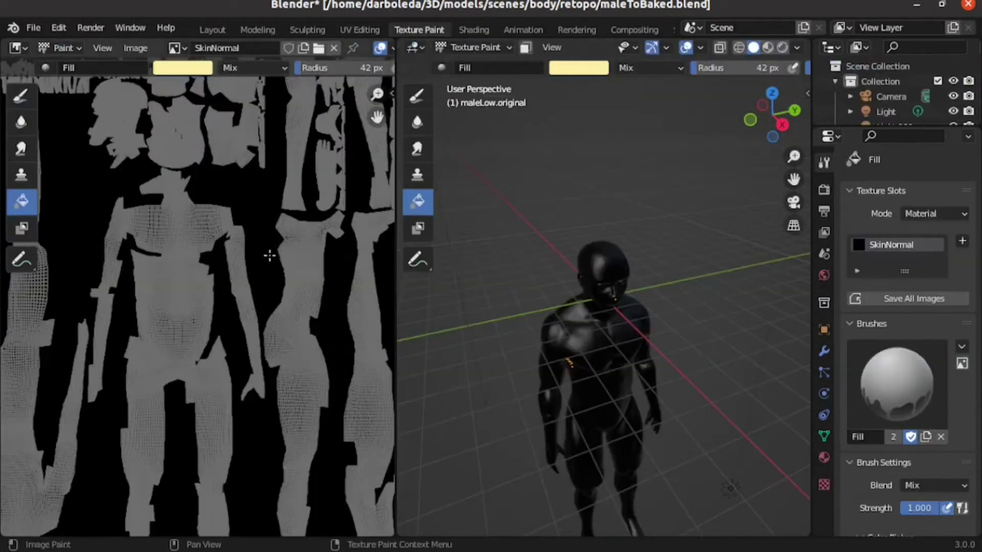
scroll(242, 133, "down", 2)
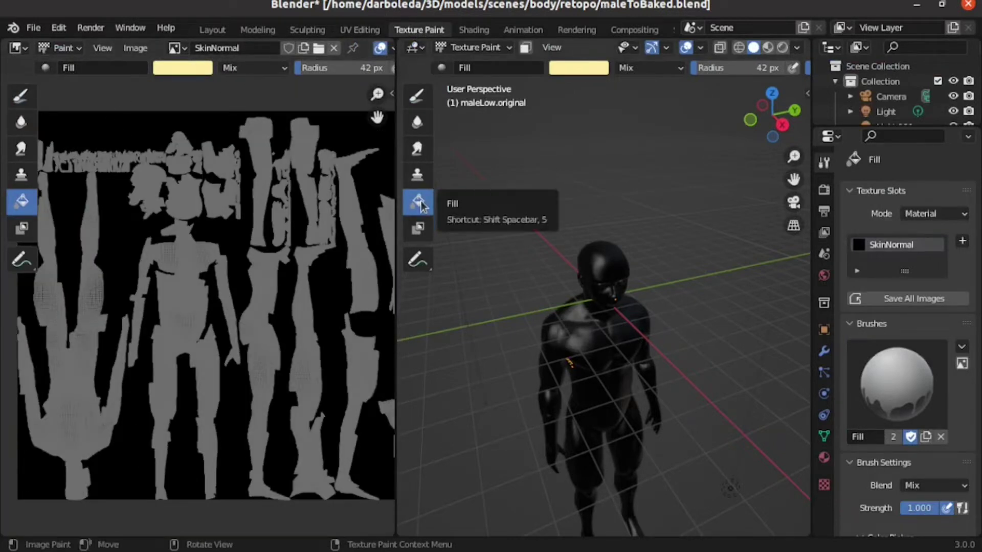
left_click(595, 262)
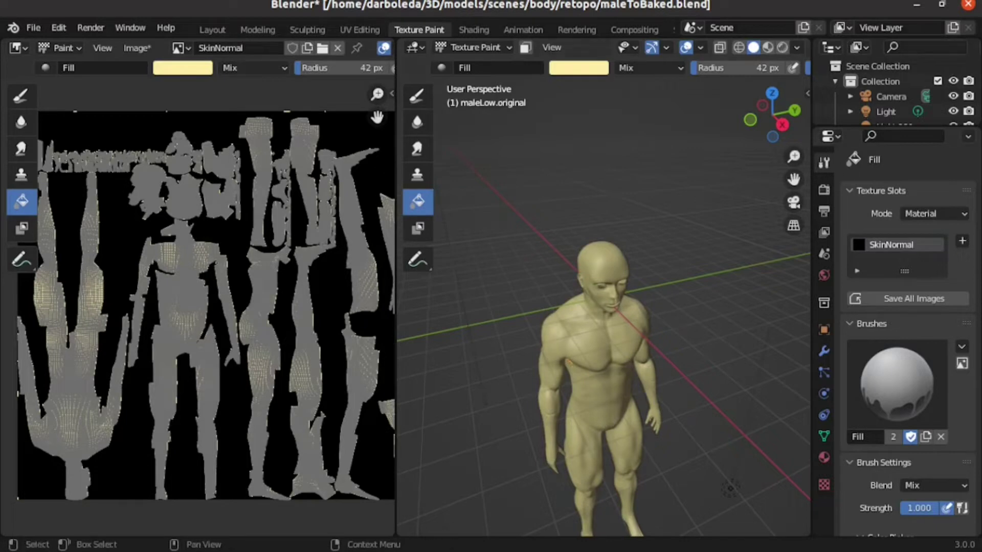
left_click(258, 30)
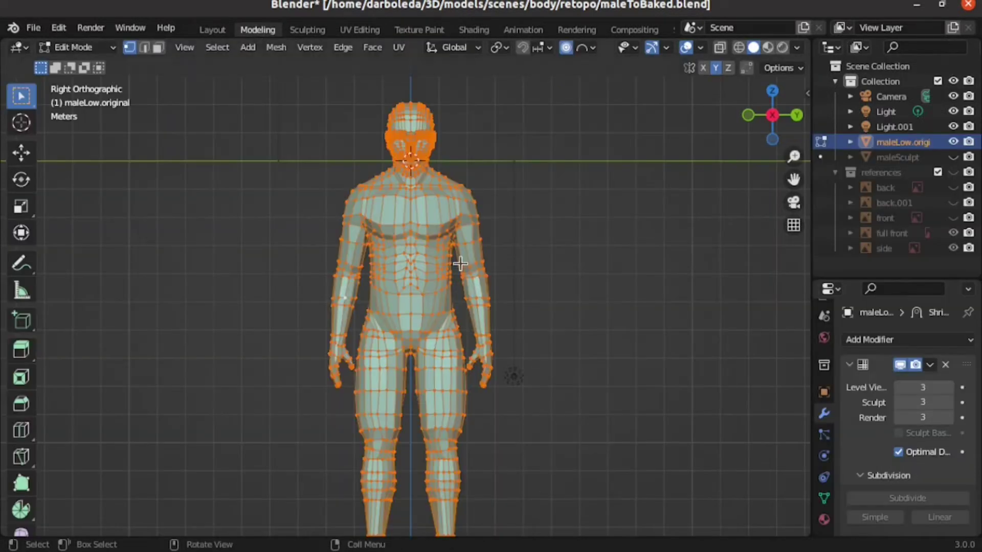
Step: Return to Object Mode in Material Preview with the wireframe overlay shown
key("Tab")
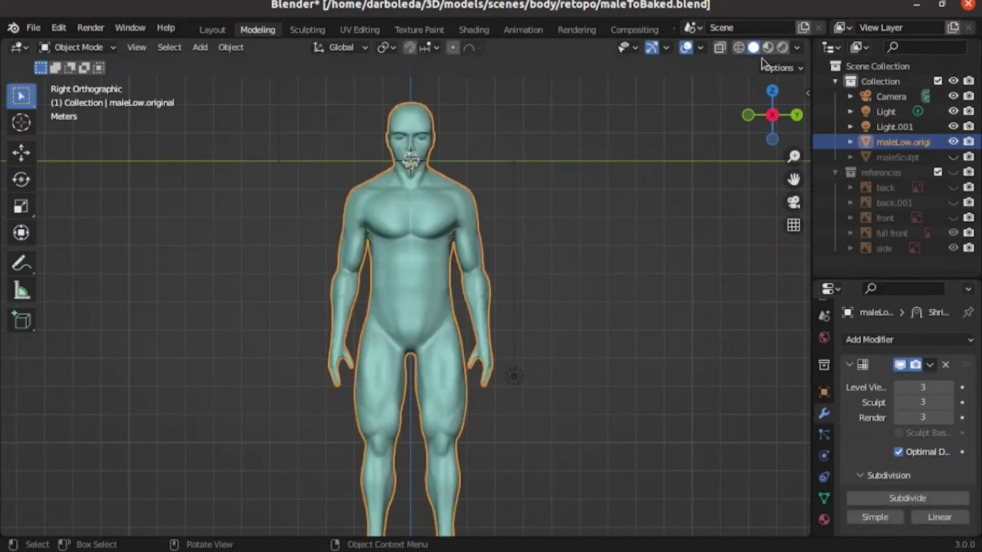
left_click(767, 48)
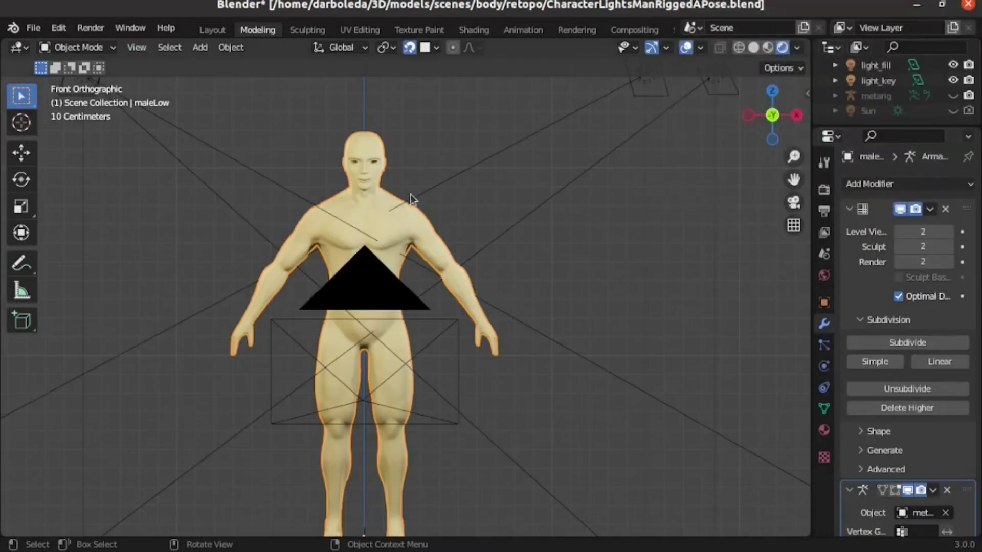
left_click(700, 48)
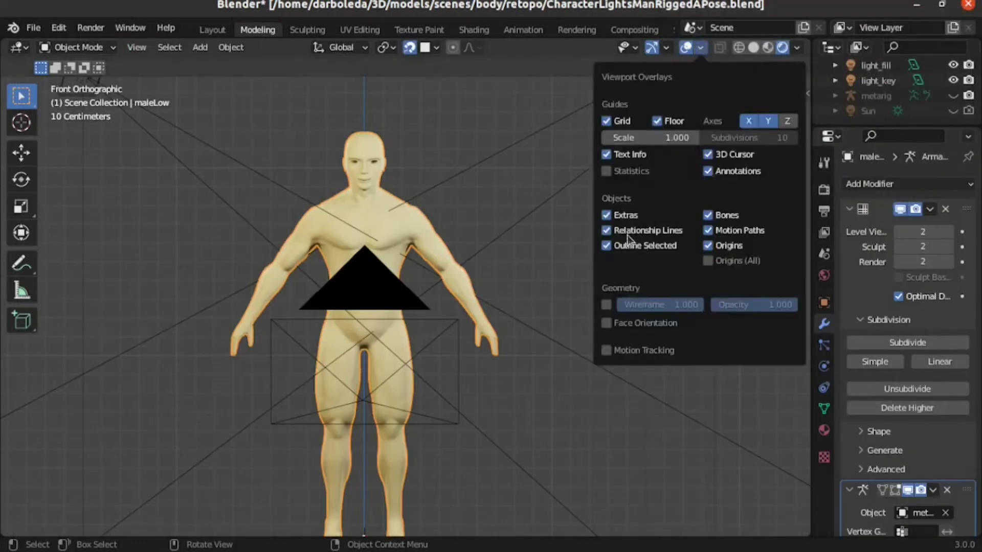
left_click(605, 305)
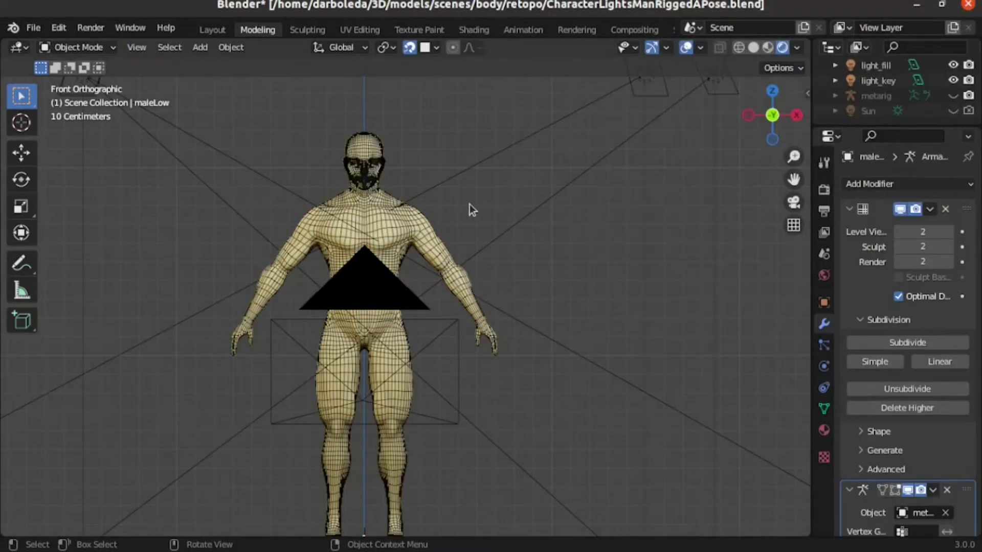
middle_click_drag(469, 204, 469, 204)
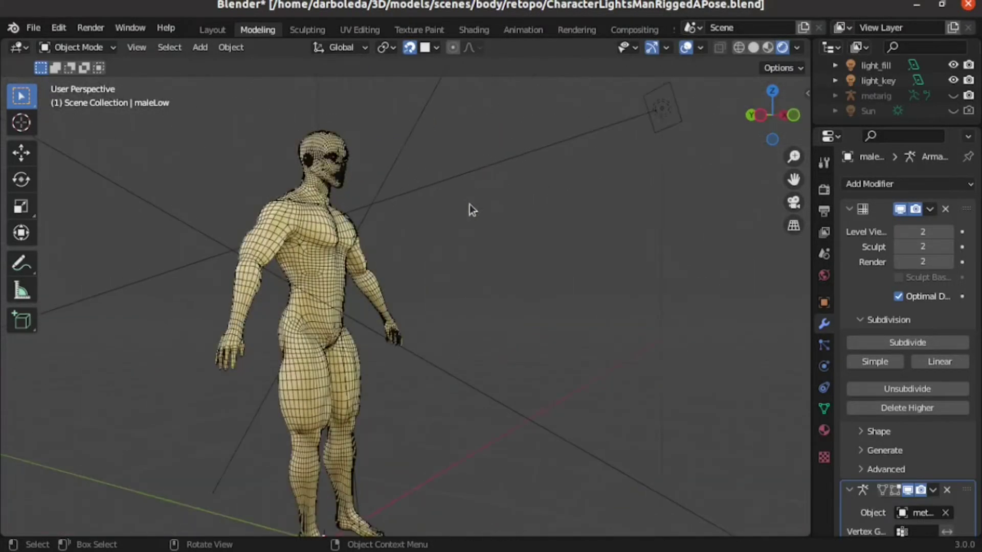
Step: Face the character from the front, hide the wireframe overlay, and collapse the Multires panel
key("KP_1")
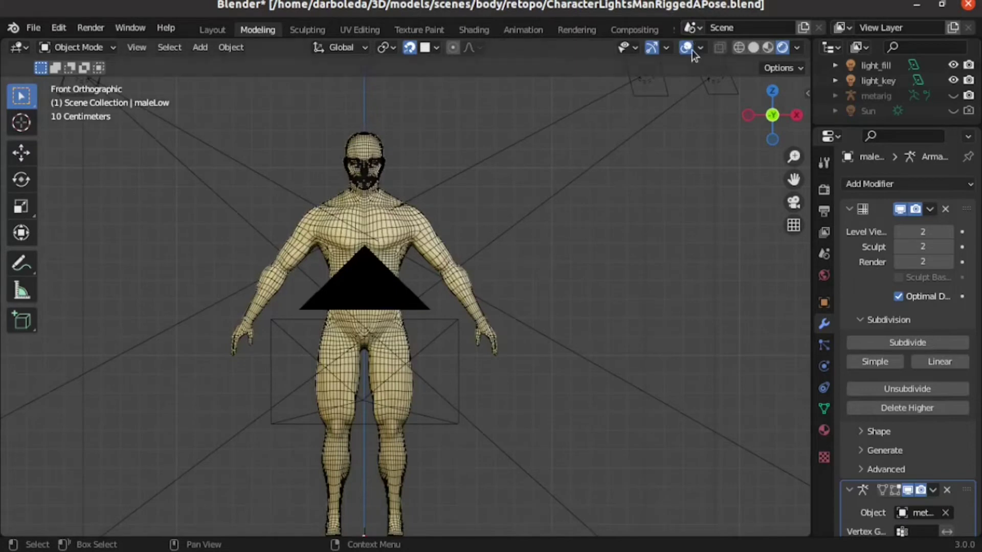
left_click(701, 48)
left_click(701, 48)
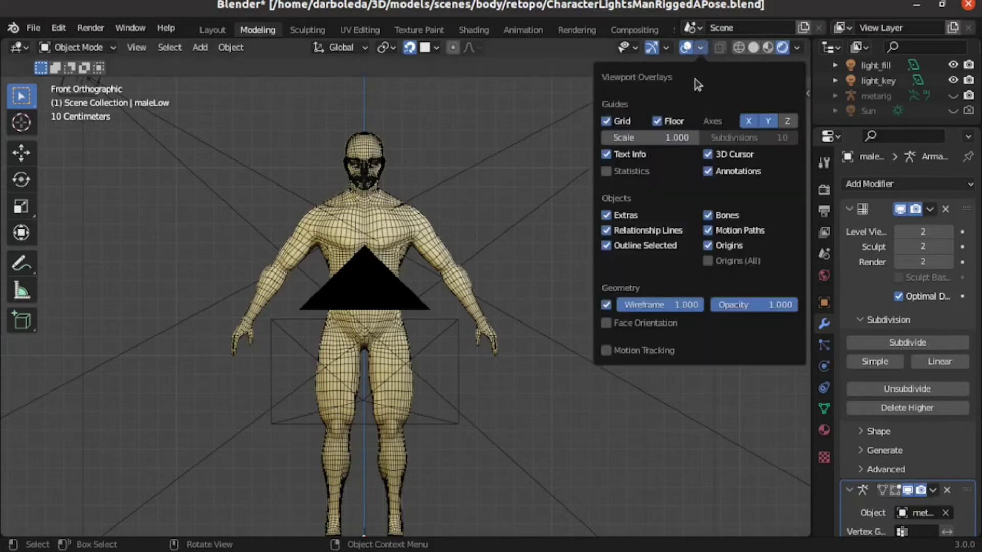
left_click(608, 306)
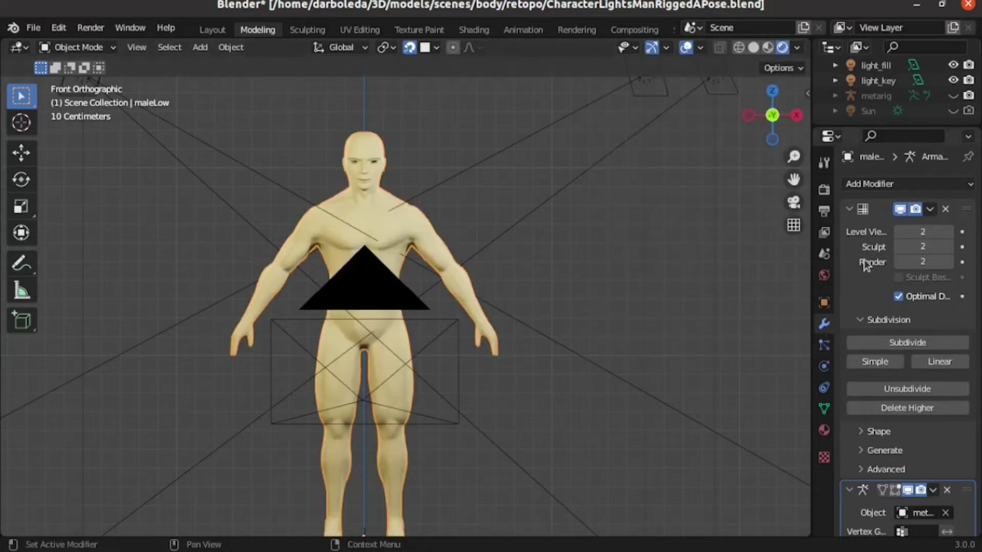
left_click(849, 209)
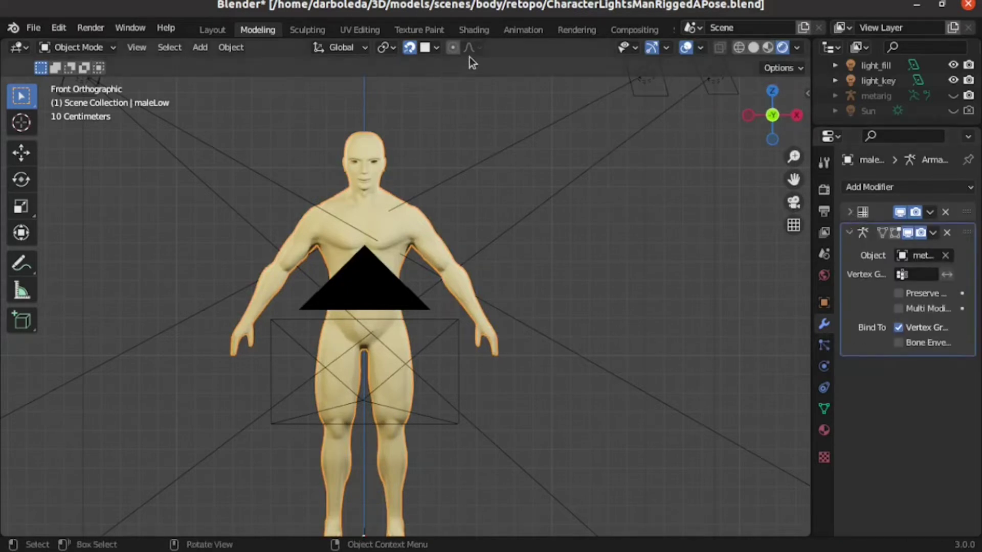
Step: Add an Image Texture node to the character's material in the Shading workspace
left_click(471, 32)
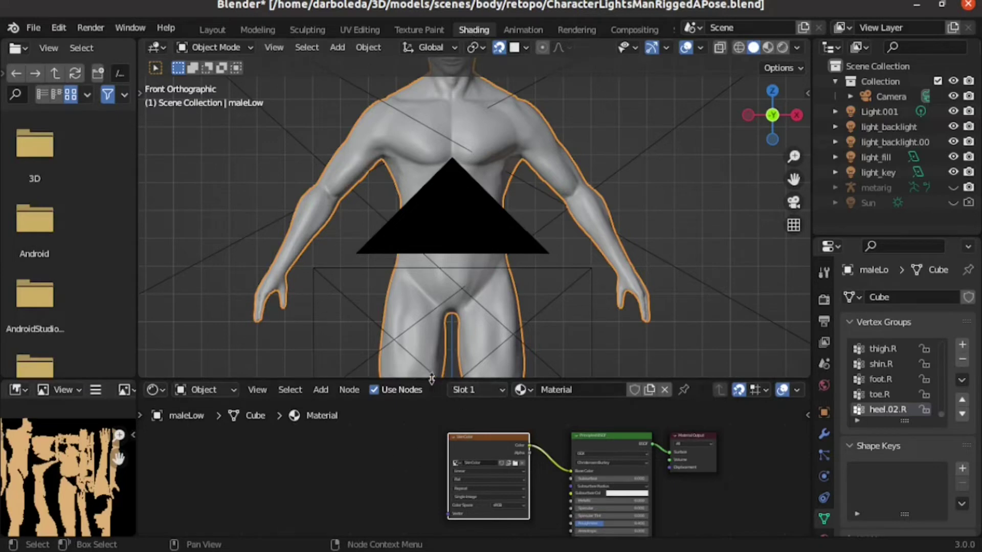
left_click_drag(415, 379, 415, 322)
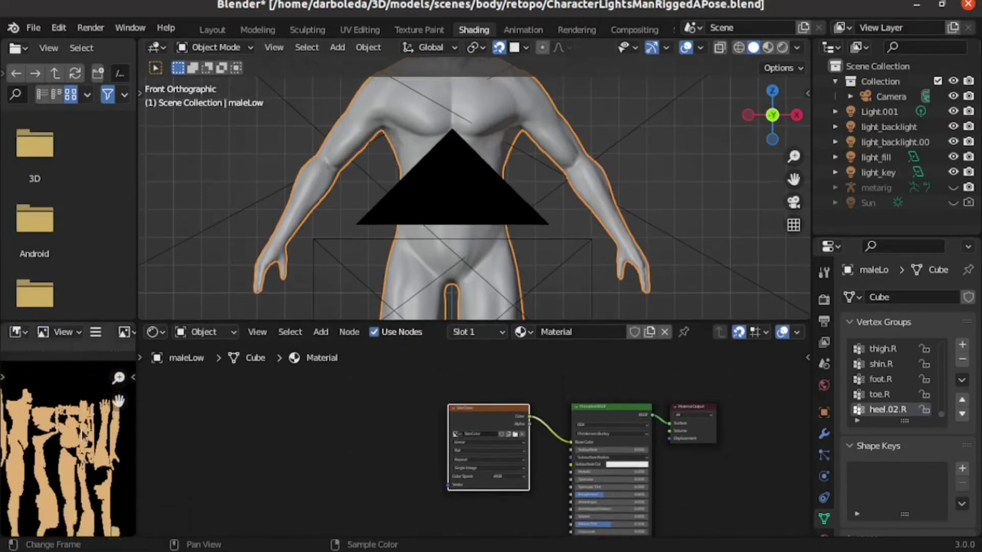
scroll(376, 438, "up", 1)
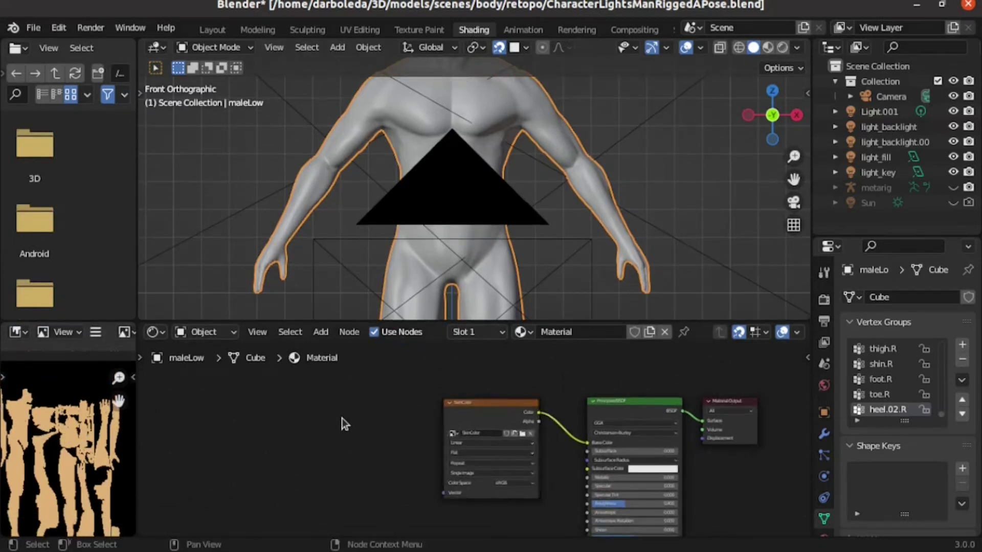
key("shift+a")
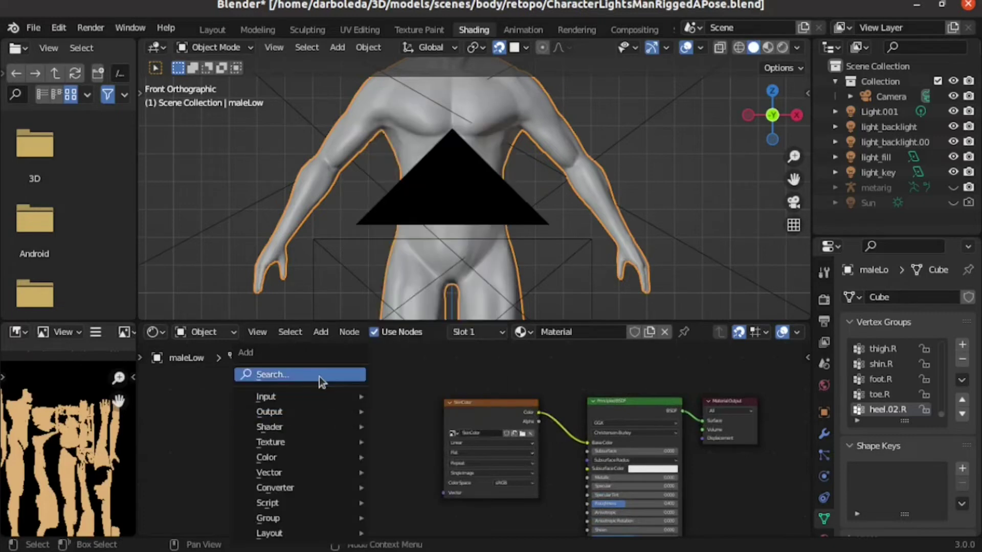
left_click(319, 377)
type("Image")
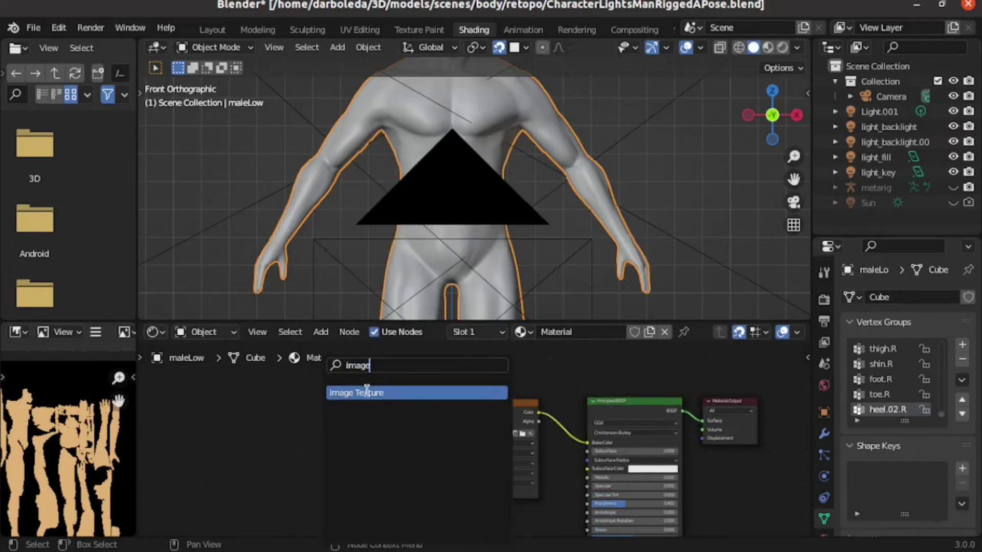
left_click(367, 394)
left_click(344, 404)
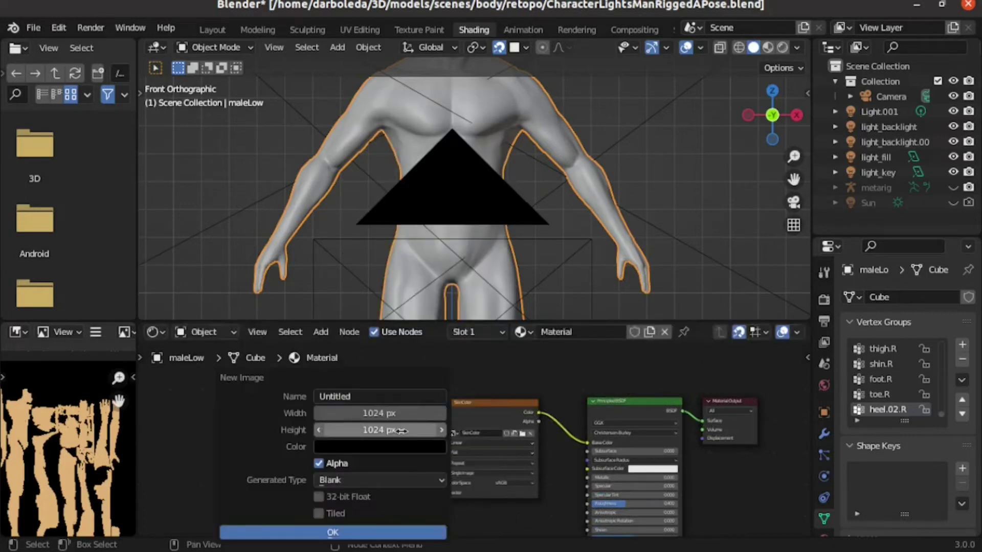
Step: Give the node a new 2048×2048 image without alpha, named SkinBake
left_click(381, 413)
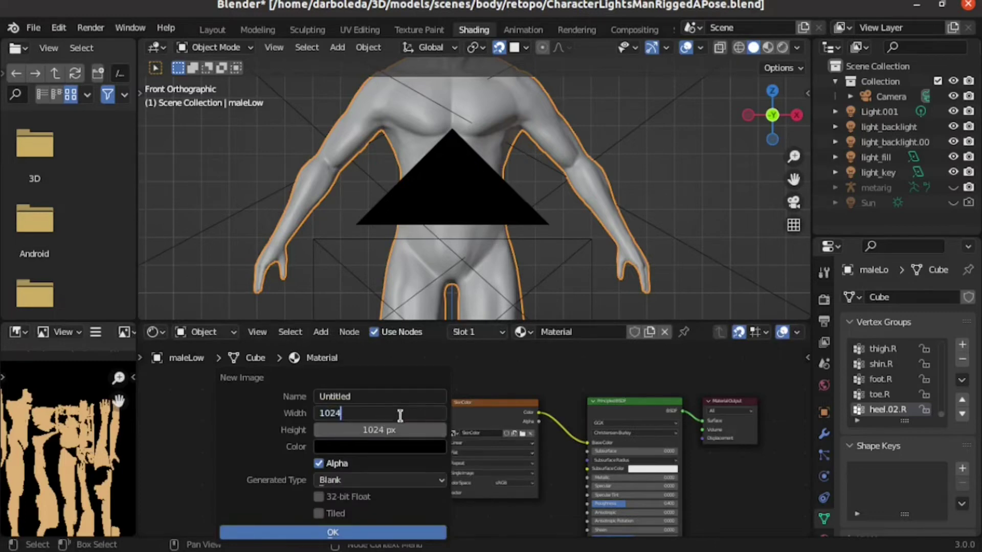
type("*2")
key("Tab")
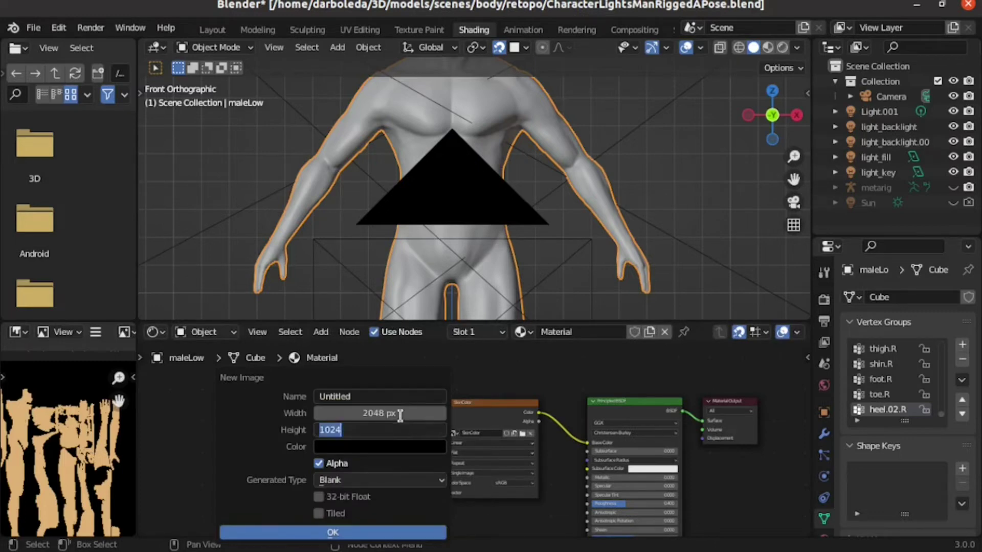
key("End")
type("2")
key("Return")
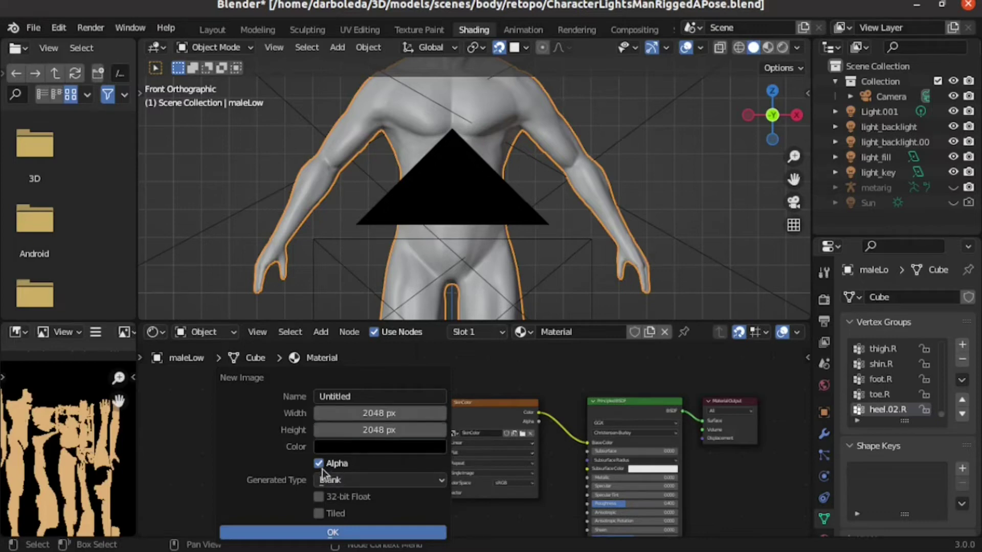
left_click(320, 464)
left_click(362, 397)
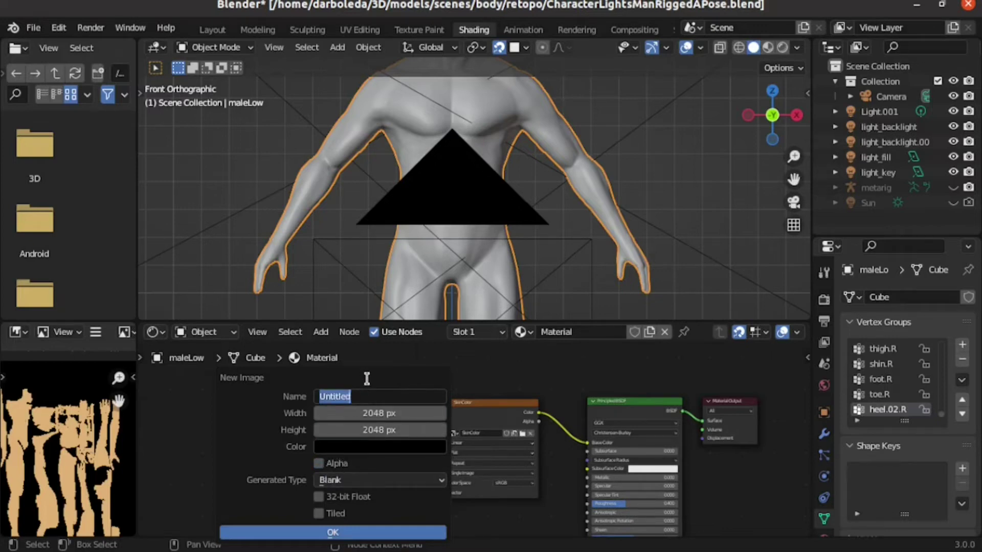
type("SkinB")
type("ak")
left_click(354, 531)
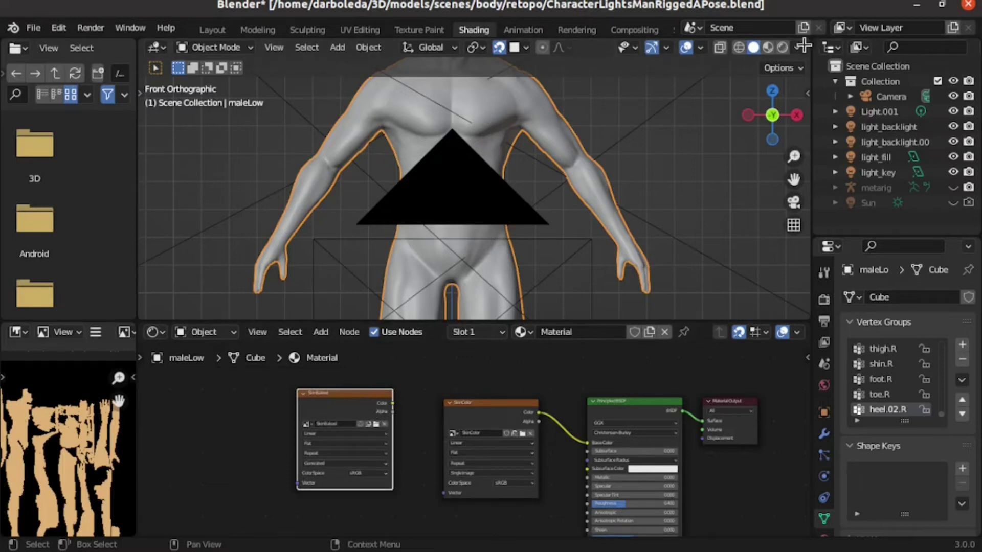
Step: Switch the render engine to Cycles
left_click(824, 300)
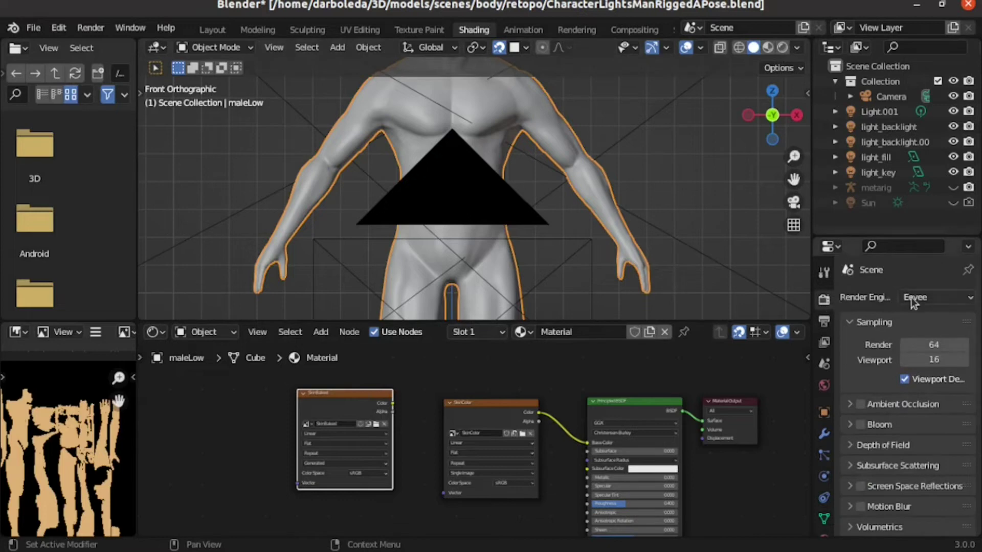
left_click(934, 302)
left_click(930, 348)
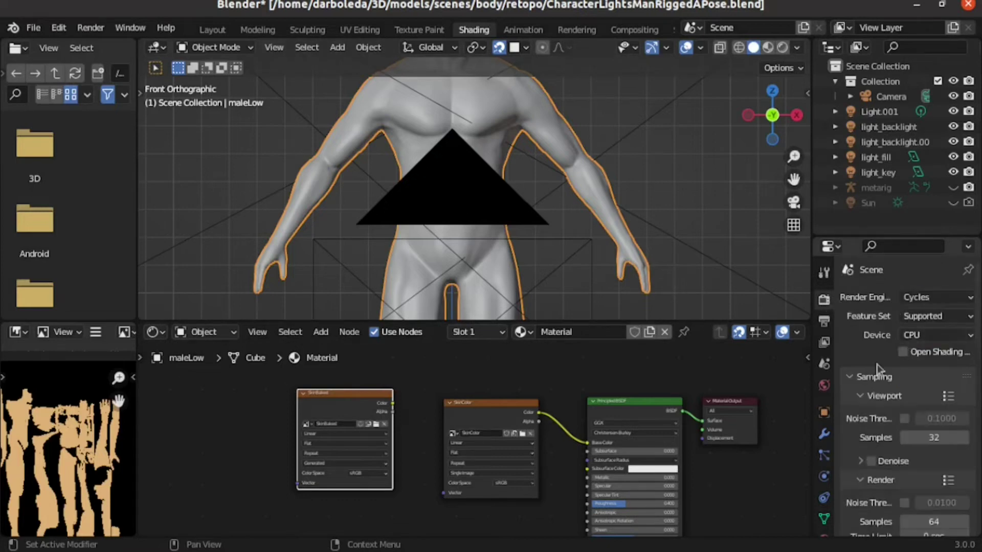
Step: Run a Combined bake of the character's lighting into the SkinBake image
scroll(867, 372, "down", 2)
scroll(867, 372, "down", 4)
scroll(871, 365, "down", 3)
scroll(871, 364, "down", 7)
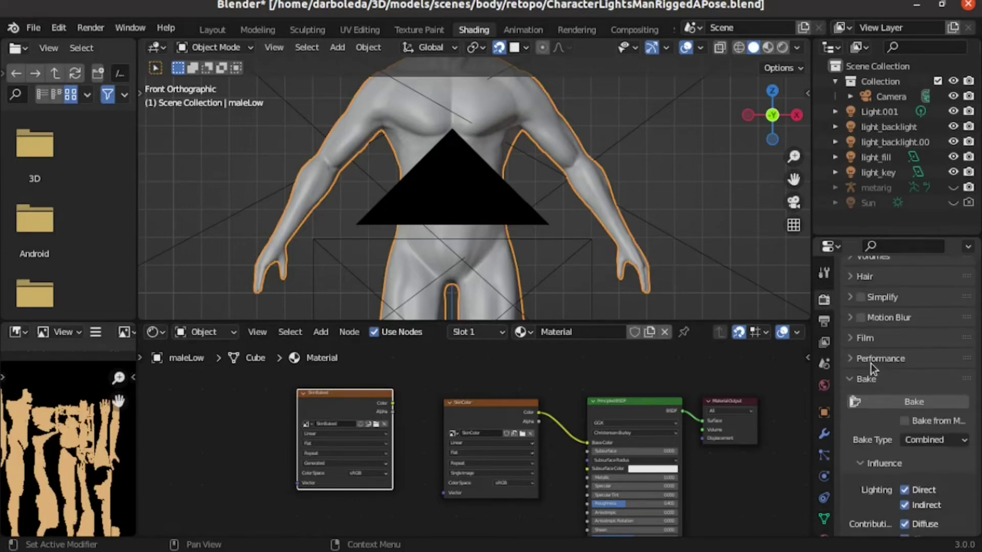
scroll(871, 364, "down", 2)
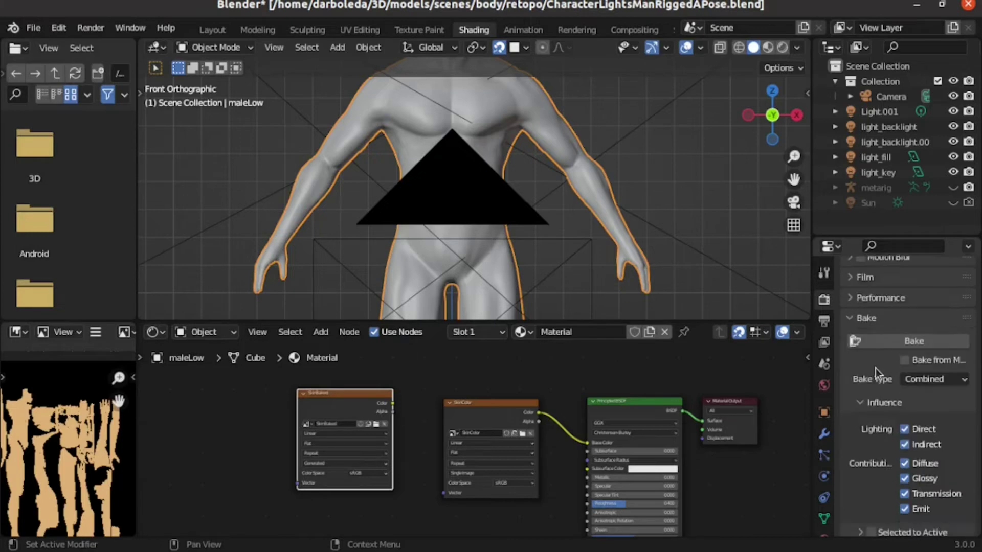
left_click(894, 345)
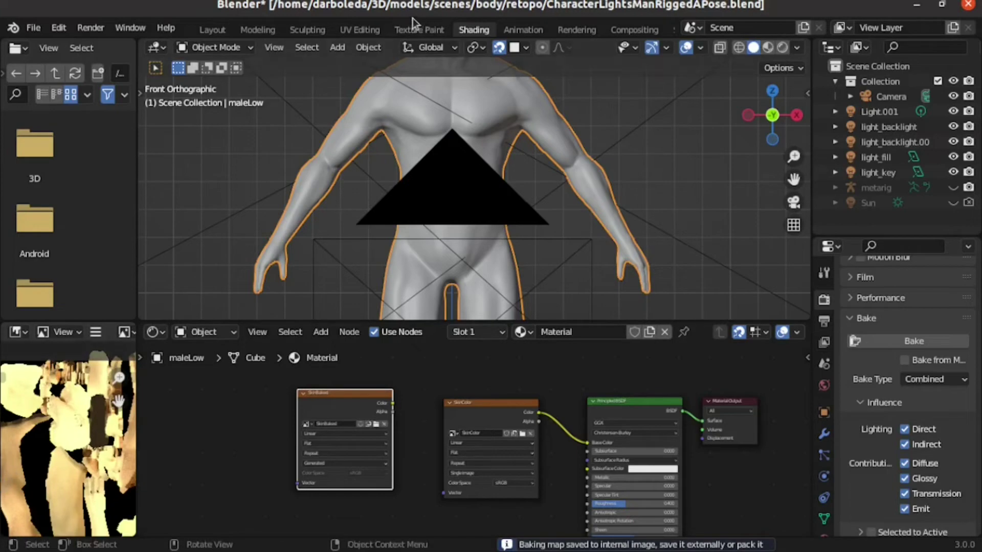
Step: Inspect the baked skin map across the maleLow UV islands in UV Editing
left_click(357, 29)
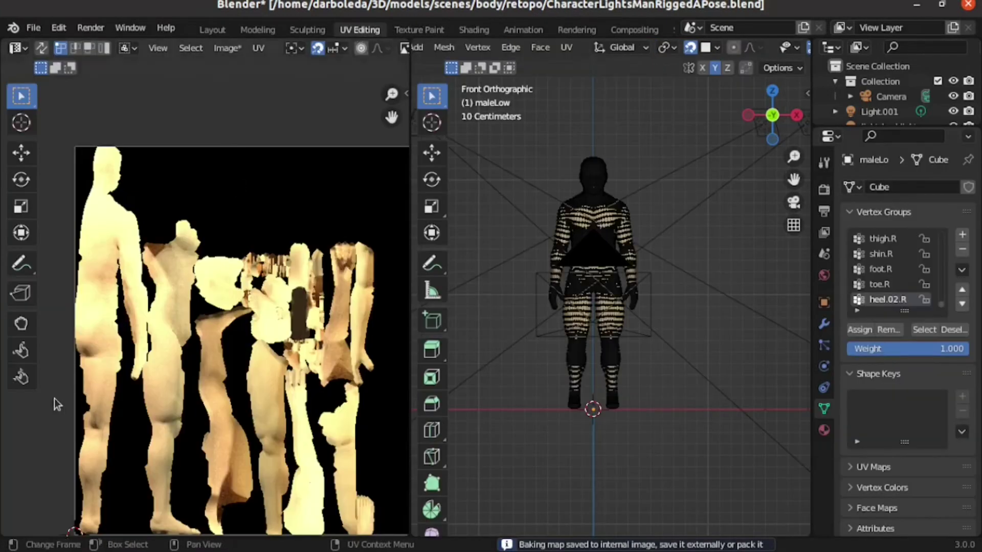
scroll(57, 404, "up", 3)
scroll(56, 404, "up", 2)
scroll(193, 333, "down", 4)
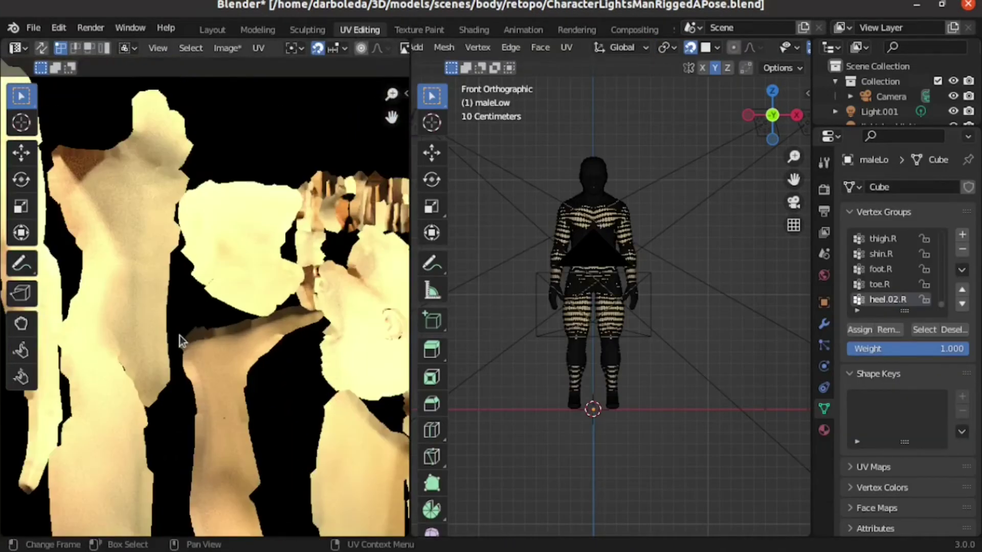
scroll(120, 384, "up", 3)
scroll(302, 322, "up", 2)
scroll(136, 353, "up", 2)
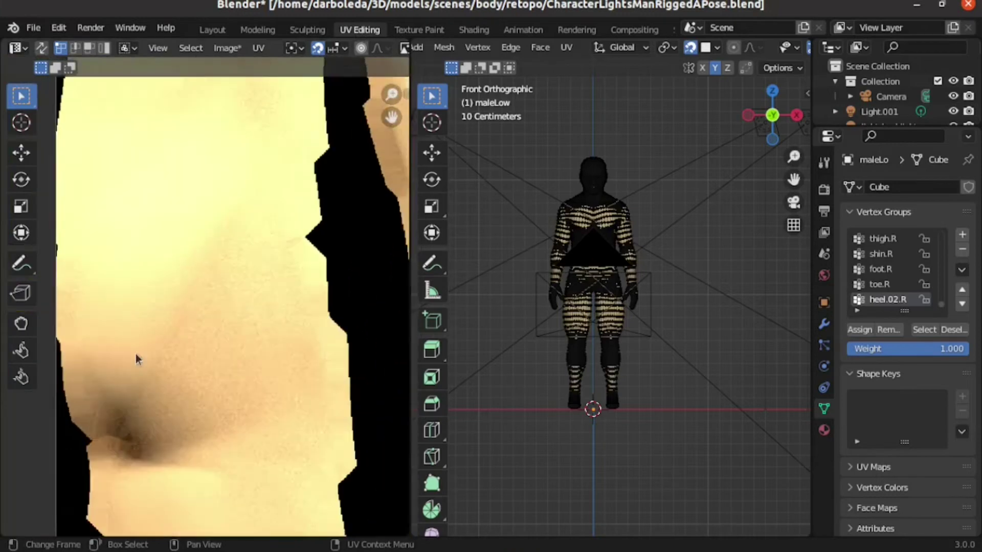
scroll(205, 332, "down", 5)
scroll(266, 295, "up", 1)
scroll(231, 300, "up", 3)
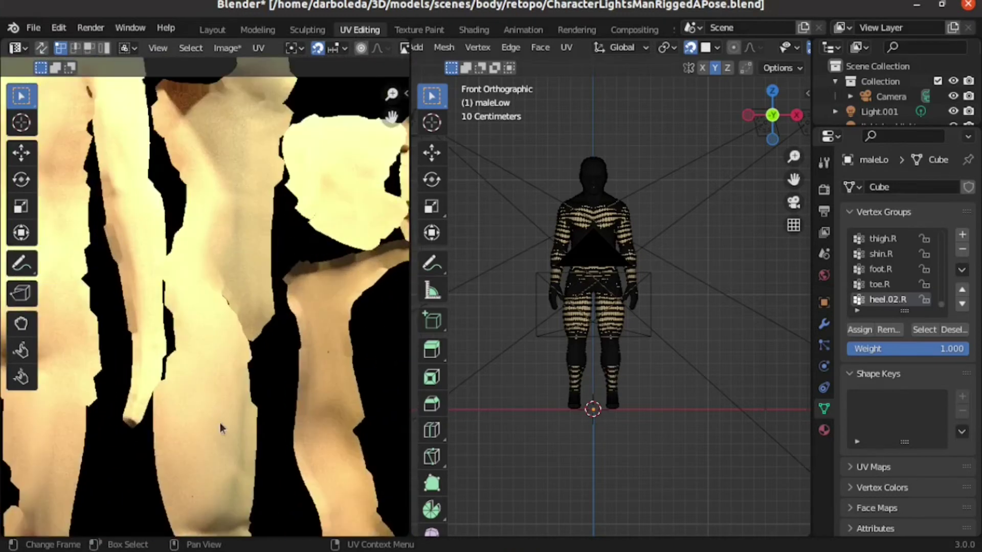
scroll(194, 302, "up", 1)
scroll(161, 306, "up", 1)
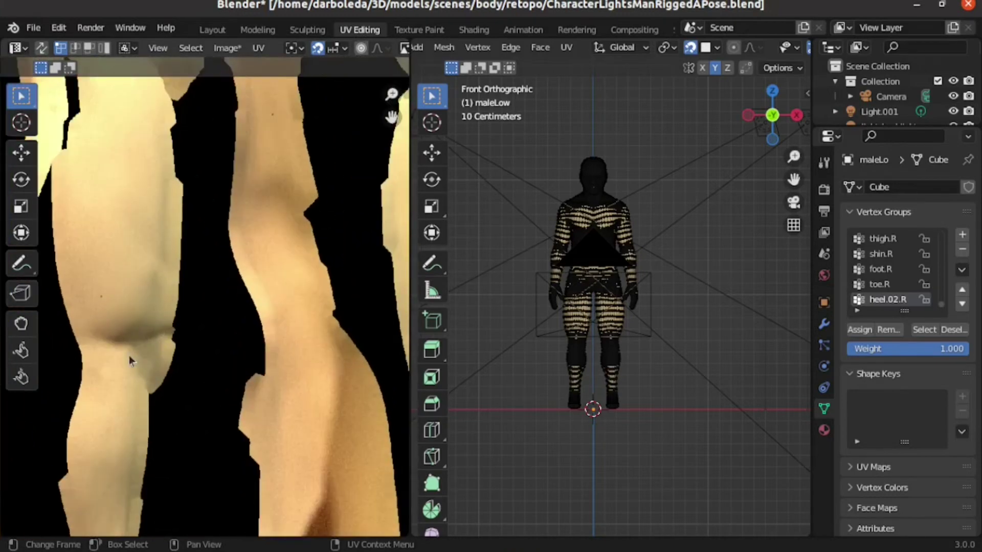
scroll(140, 352, "down", 2)
middle_click_drag(149, 378, 165, 407)
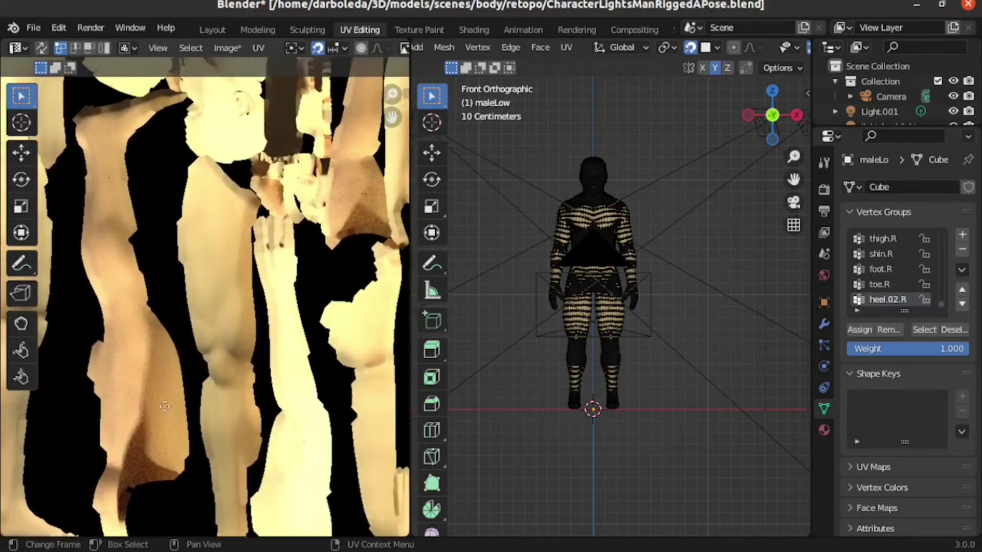
Step: Save the baked SkinBaked image
scroll(216, 380, "up", 4)
scroll(225, 393, "down", 2)
scroll(220, 377, "down", 2)
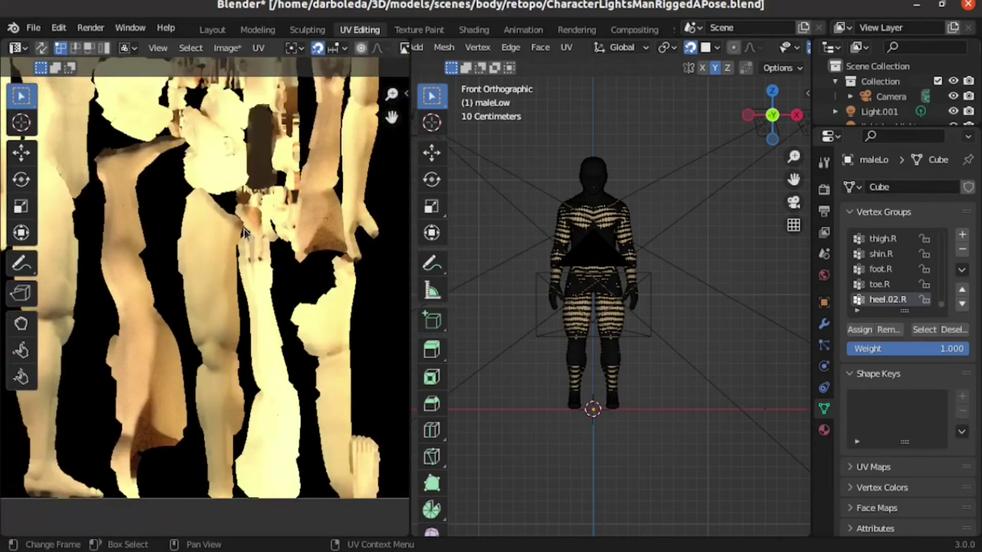
scroll(205, 225, "down", 3, "shift")
scroll(204, 225, "up", 1, "shift")
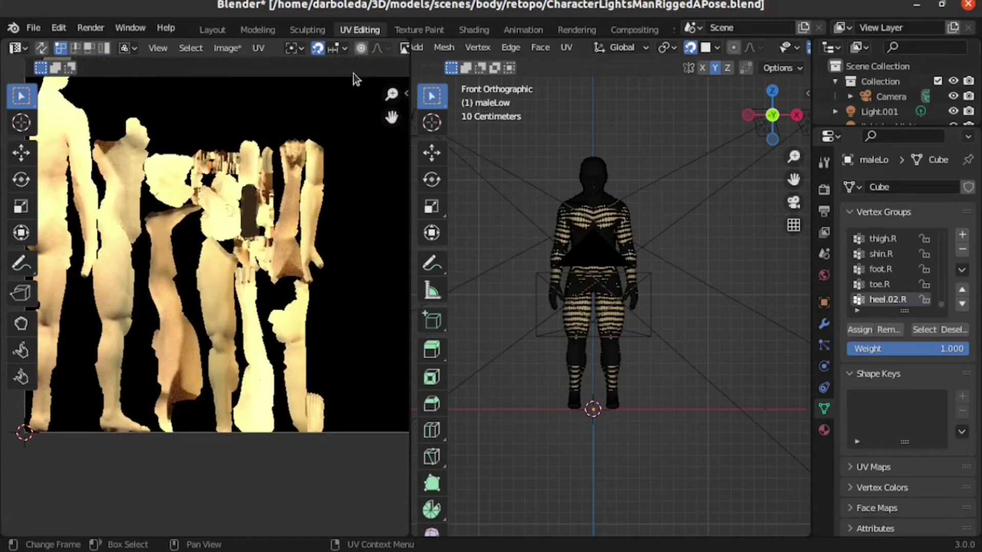
left_click(229, 49)
left_click(256, 169)
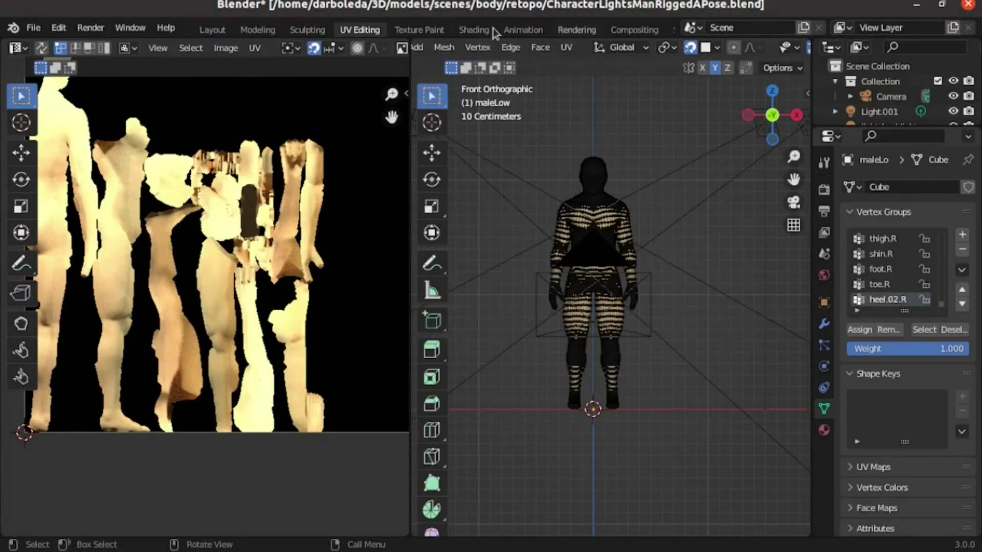
Step: Delete the SkinColor node so SkinBaked feeds Base Color, viewed in Material Preview
left_click(468, 32)
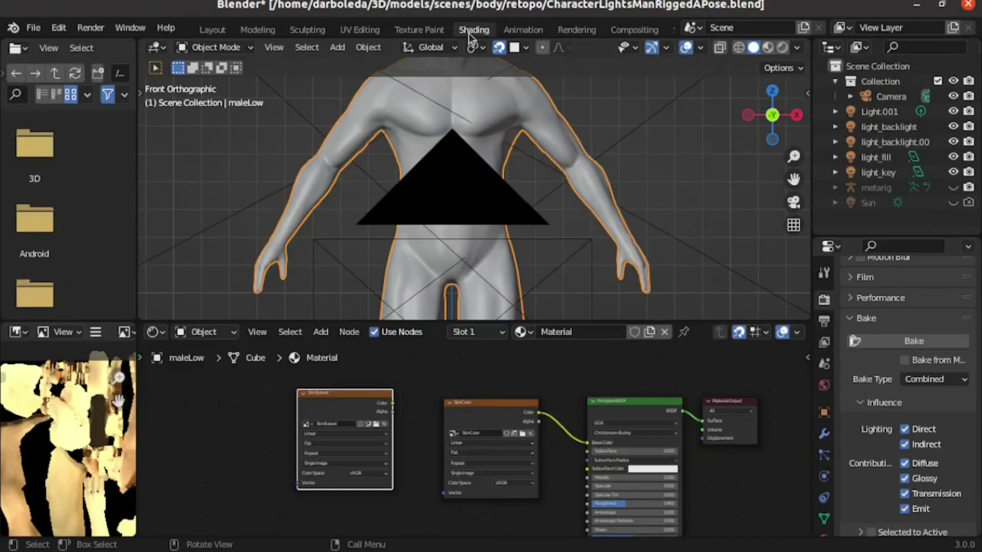
left_click(519, 404)
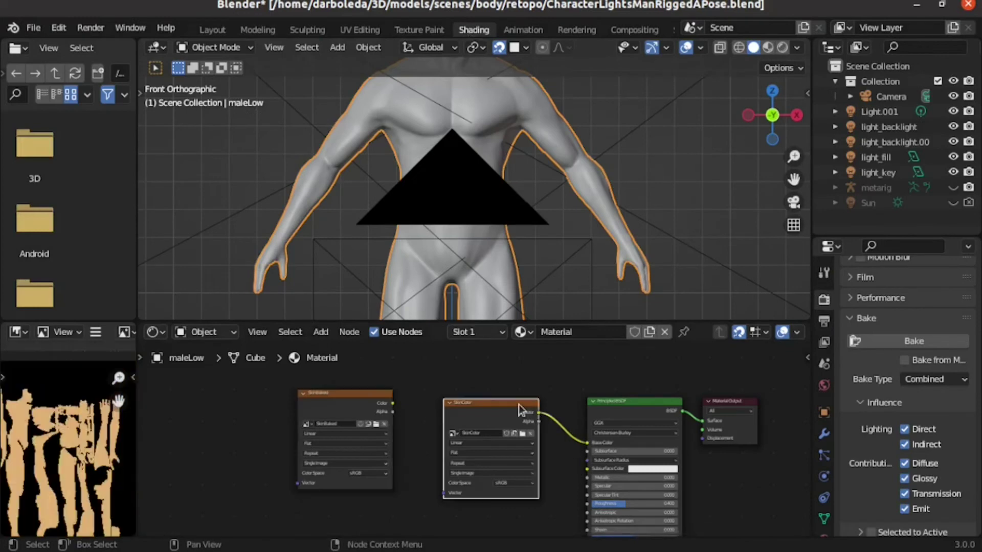
key("x")
mouse_move(377, 392)
left_mouse_down()
mouse_move(512, 404)
mouse_move(587, 443)
left_mouse_up()
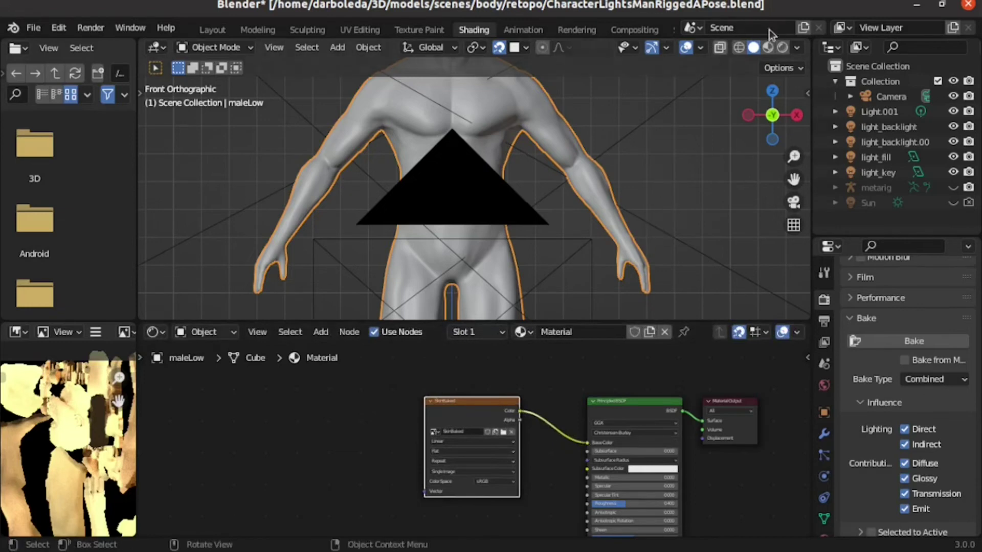
left_click(768, 47)
Step: Delete the light_key, light_fill and both backlight area lamps in Object Mode
left_click(256, 30)
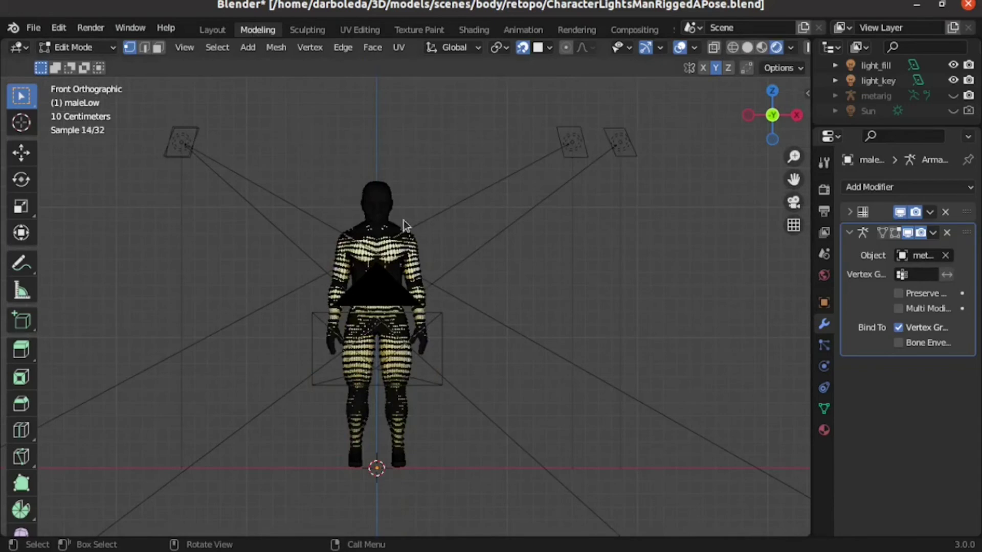
key("Tab")
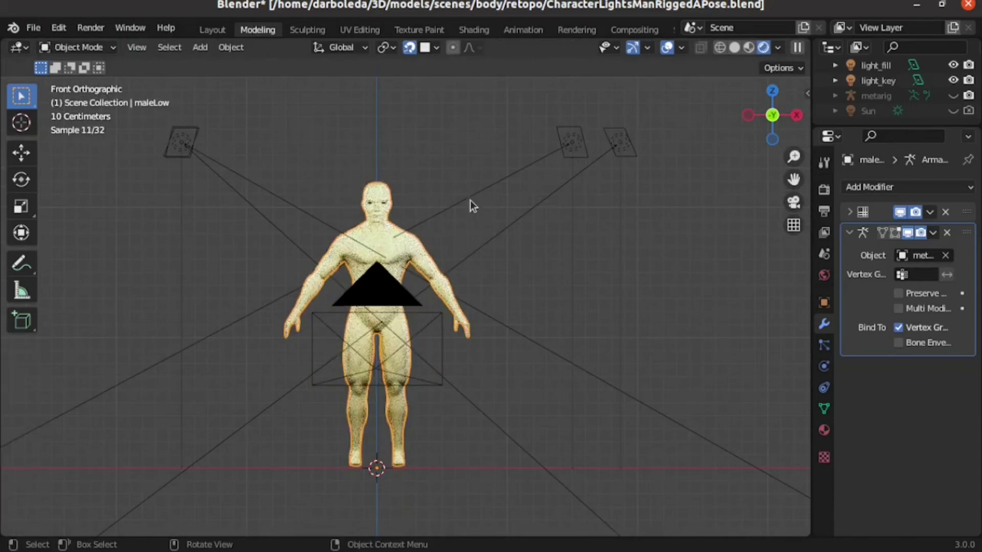
left_click(471, 200)
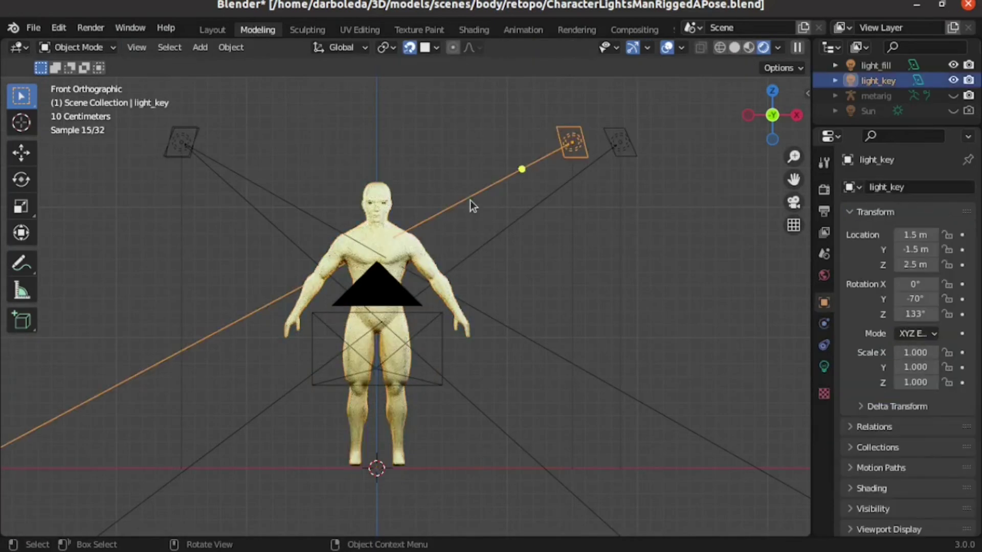
left_click(510, 226, "shift")
left_click(272, 217, "shift")
left_click(286, 207, "shift")
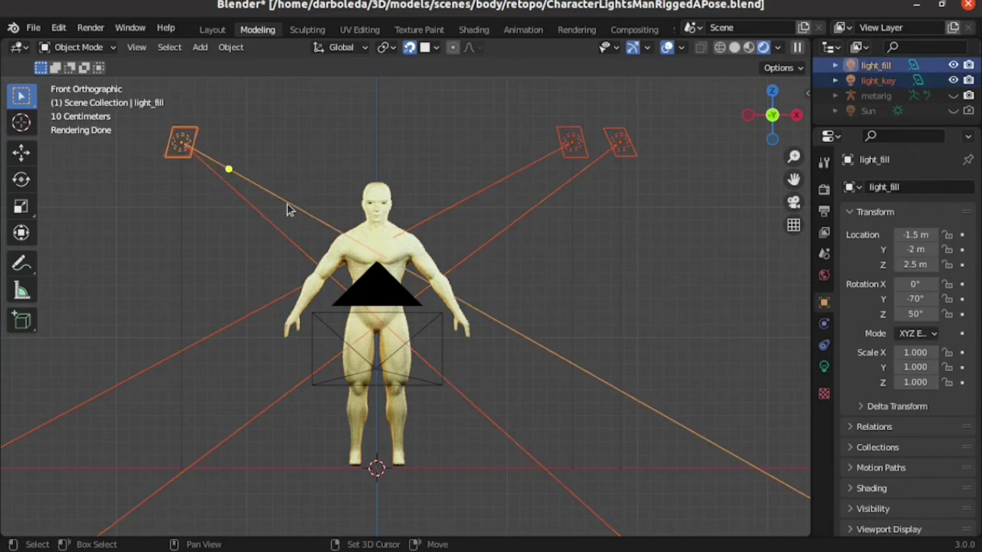
key("x")
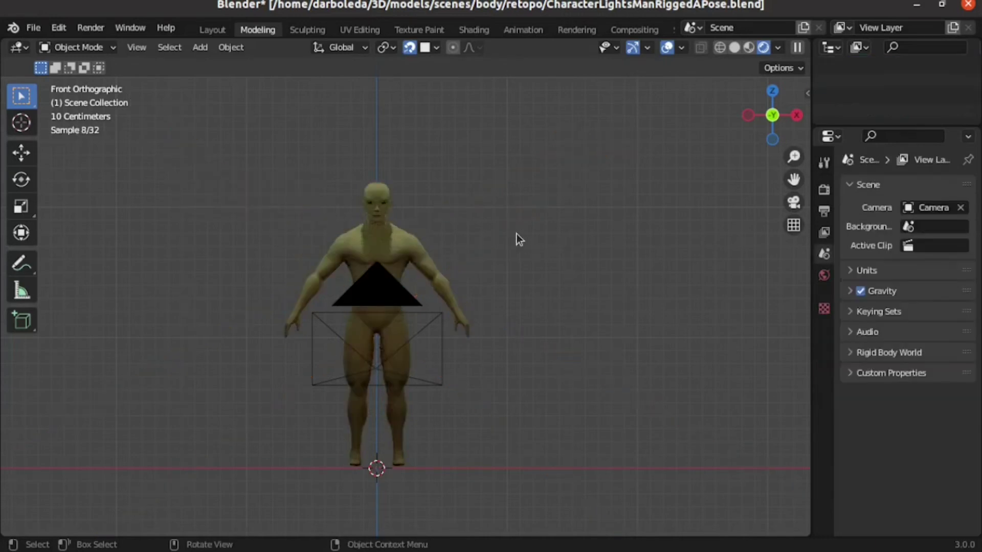
Step: Select Light.001 and show its Sun settings: strength 10, pale yellow
scroll(460, 202, "down", 6)
left_click(395, 153)
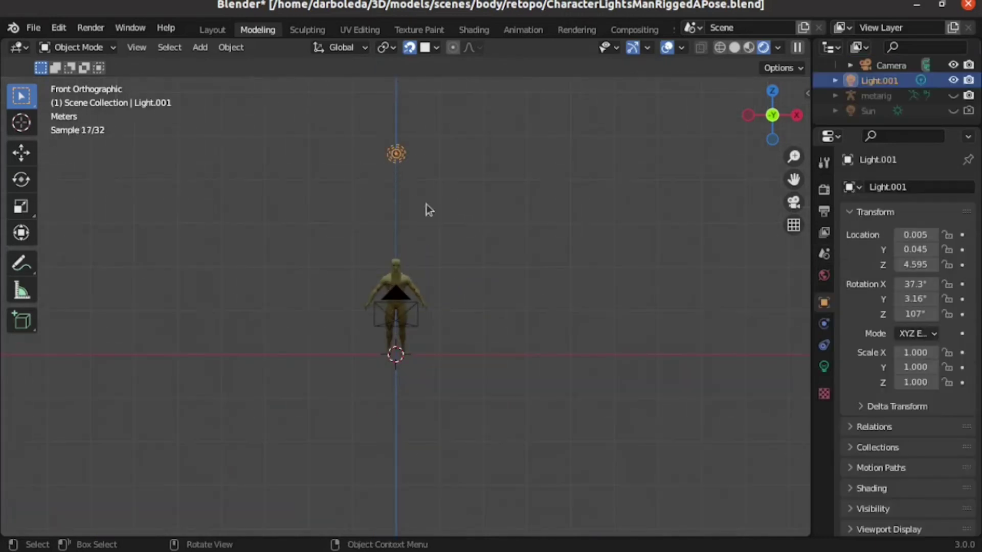
scroll(420, 289, "up", 4)
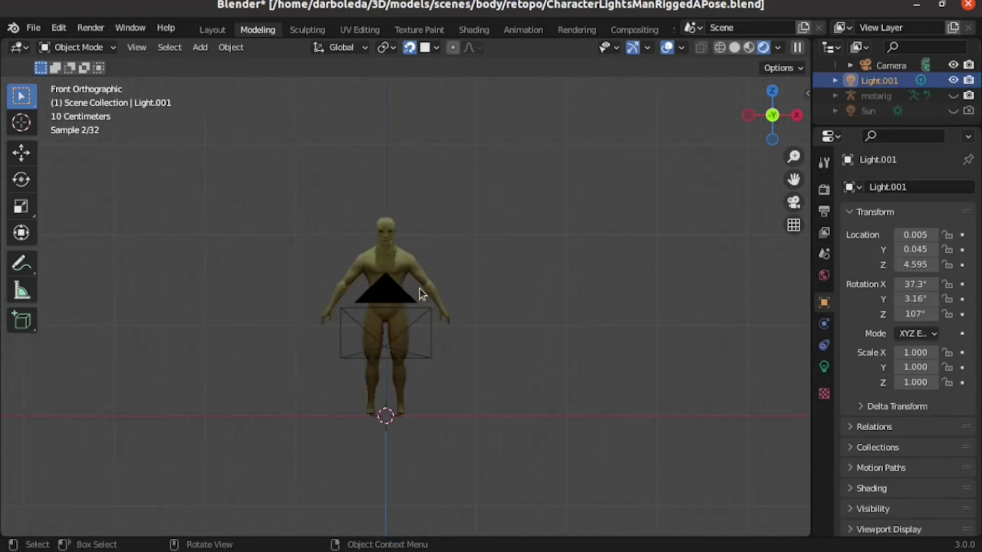
left_click(825, 366)
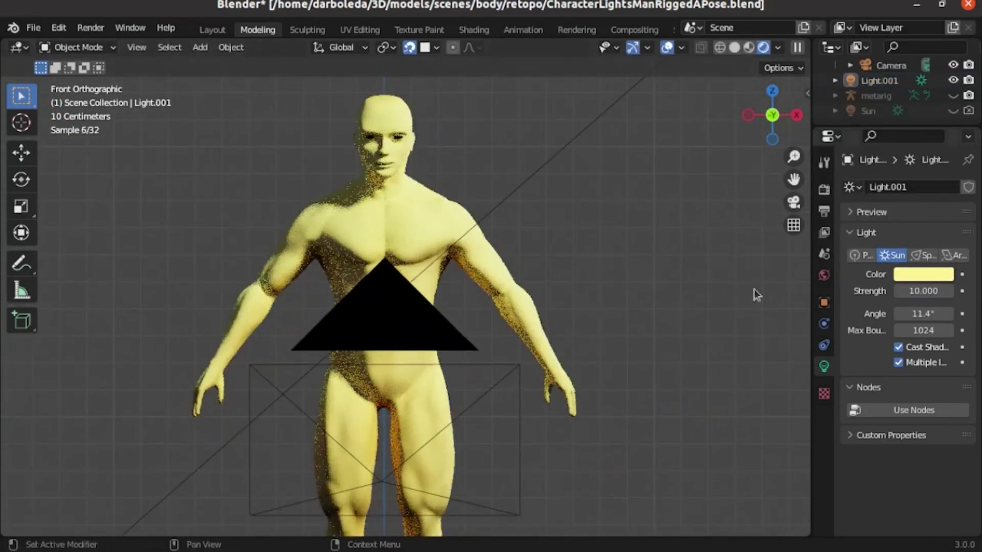
Step: Drop maleLow's Multires viewport level from 2 to 0, leaving sculpt and render levels at 2
left_click(407, 226)
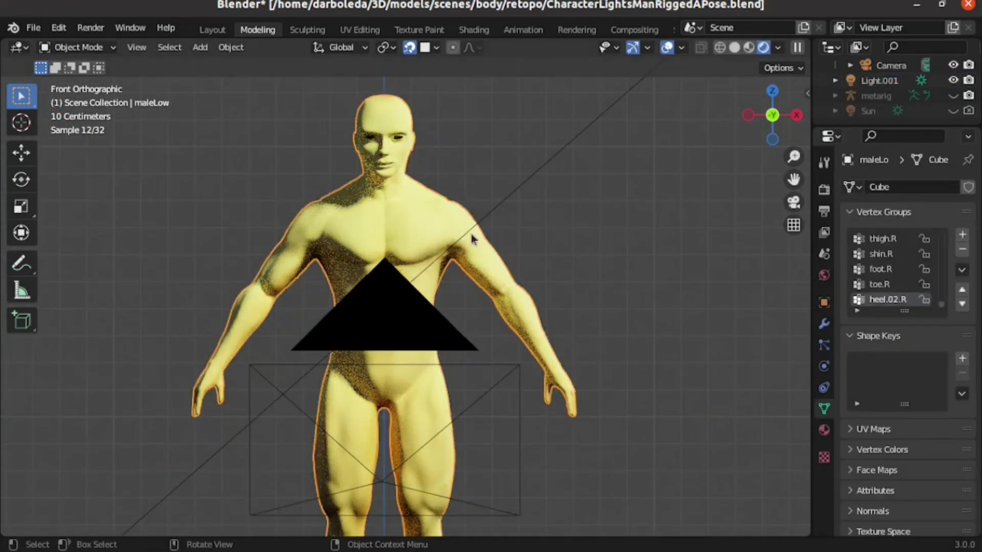
left_click(820, 325)
left_click(848, 212)
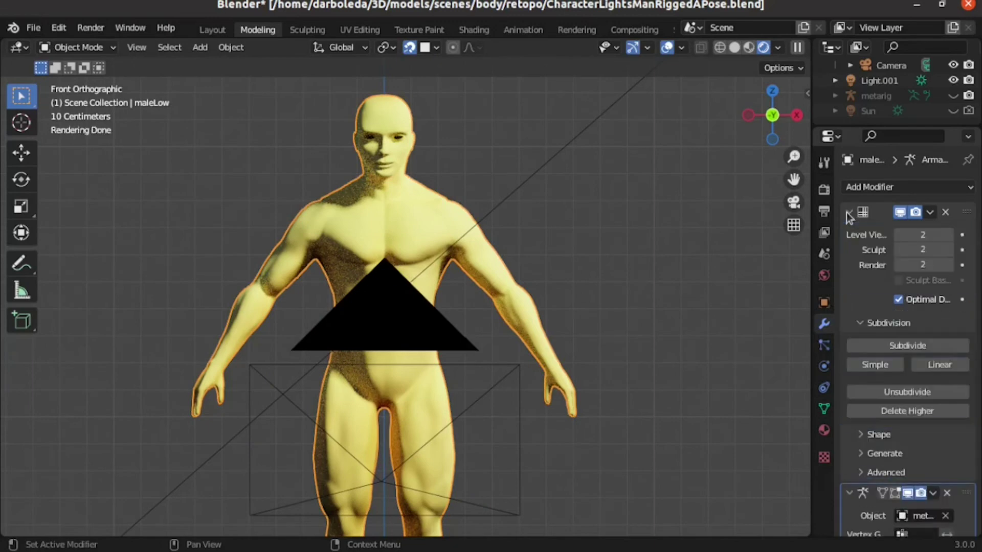
left_click(899, 235)
left_click(899, 236)
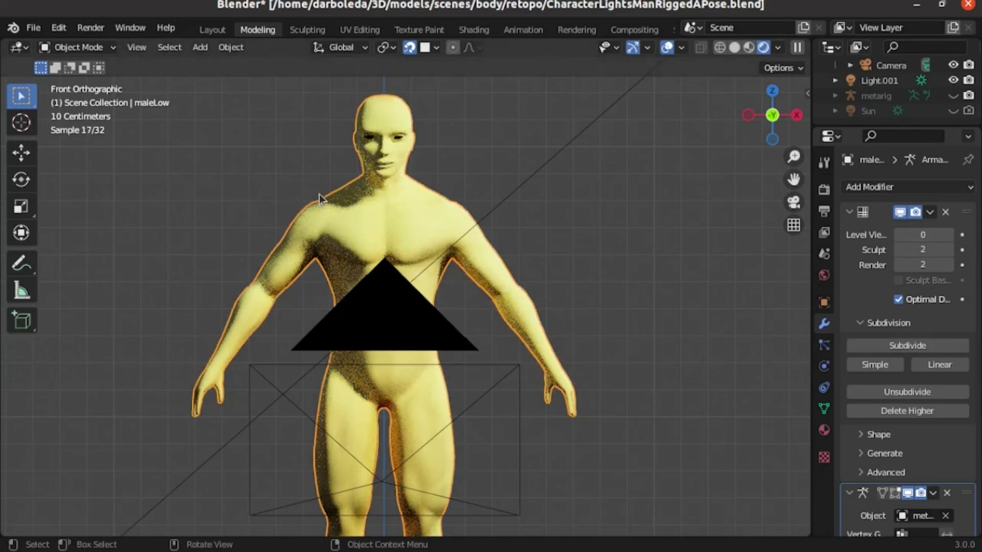
Step: Orbit around the lit character to check every side, then return to front orthographic view
scroll(322, 200, "up", 2)
scroll(468, 294, "down", 3)
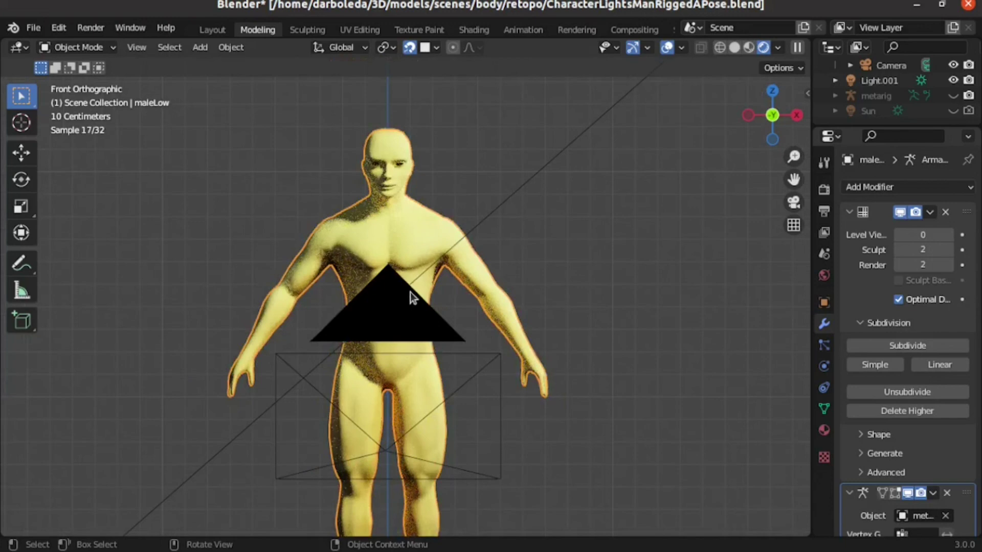
middle_click_drag(410, 292, 308, 293)
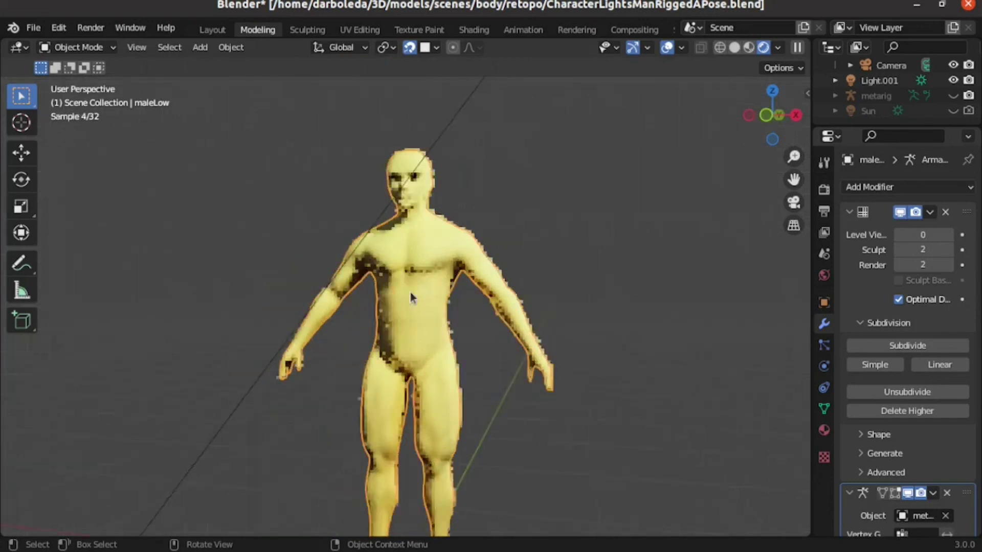
middle_click_drag(409, 293, 410, 293)
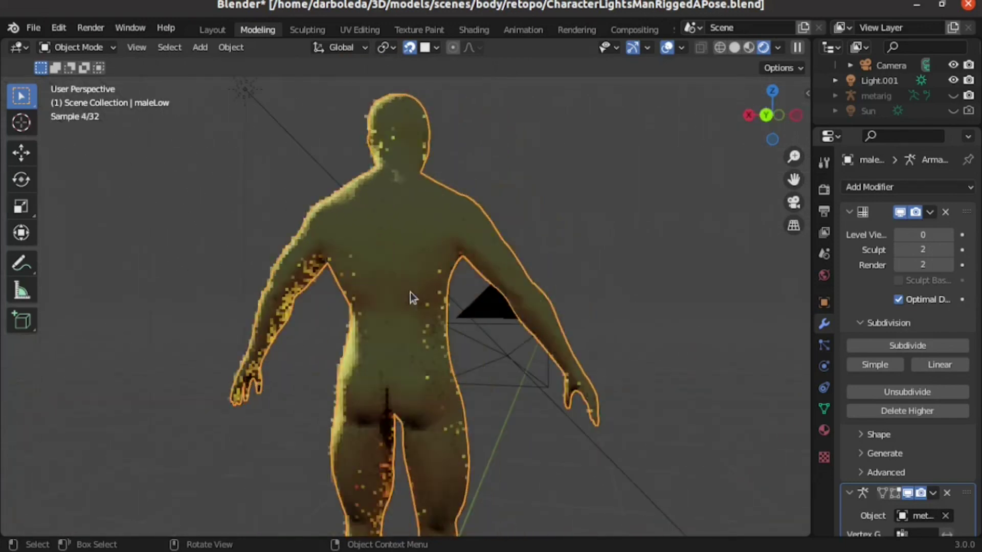
key("KP_1")
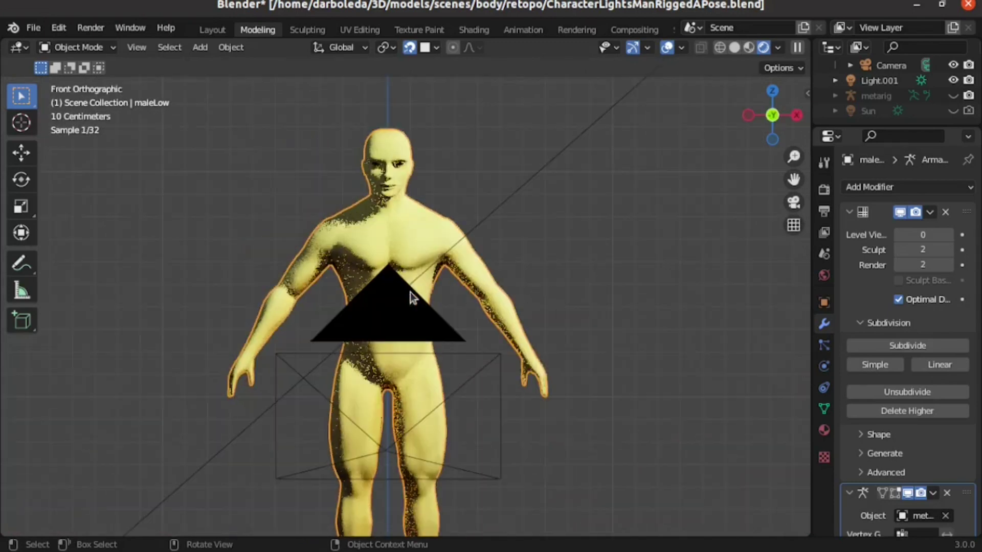